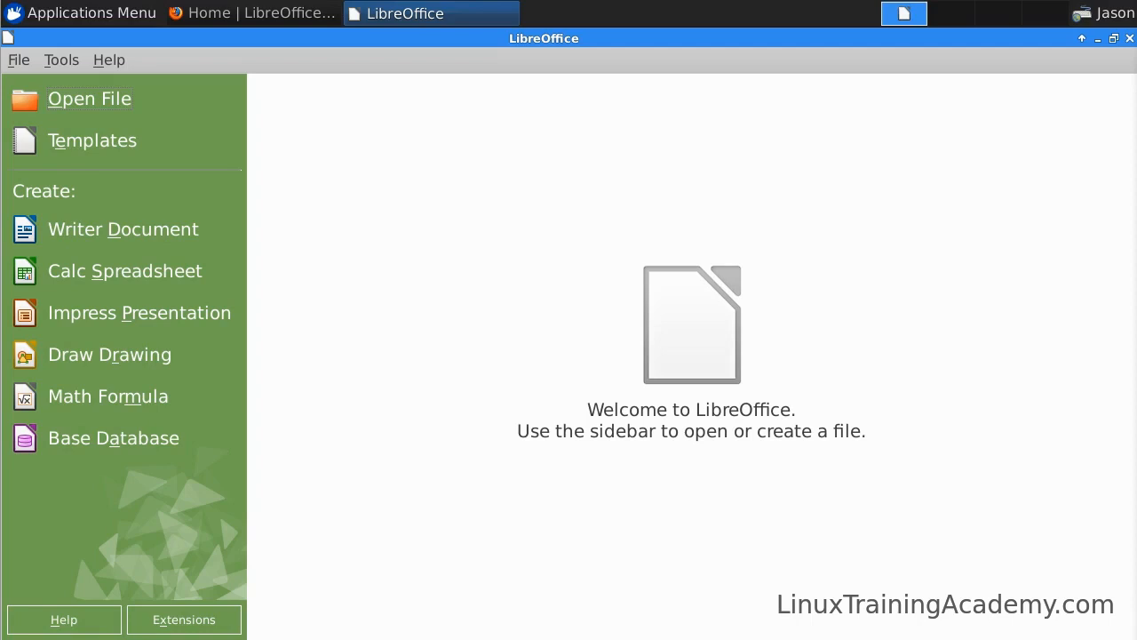
# Step: Create a new text document and write "This is an example of auto complete", accepting the suggested completion for the last word
pyautogui.click(148, 237)
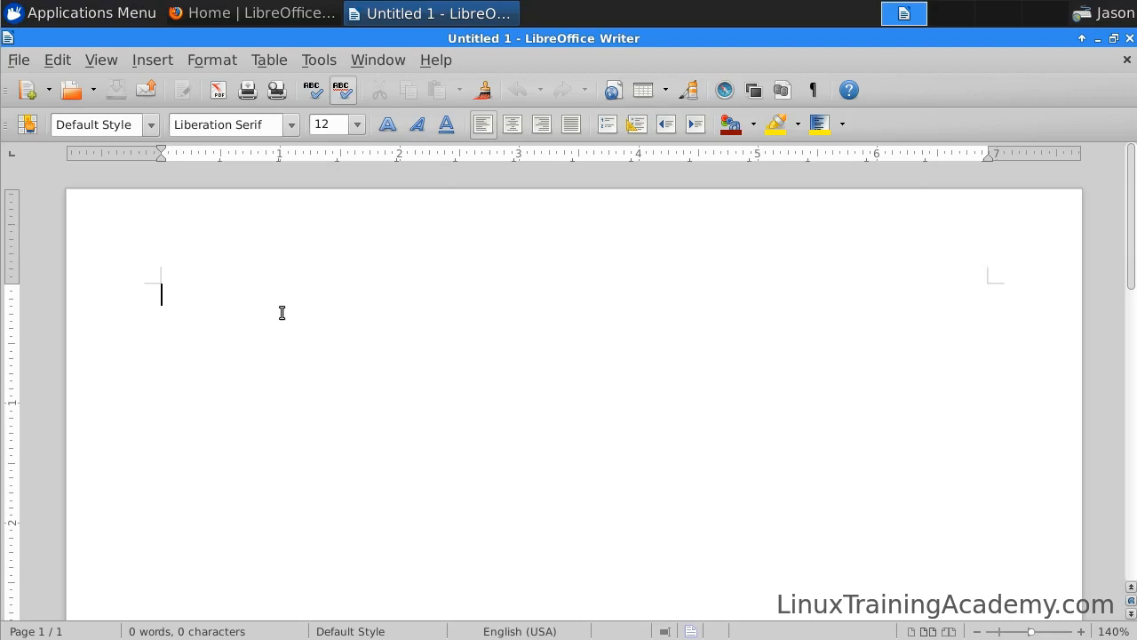
pyautogui.write('This is')
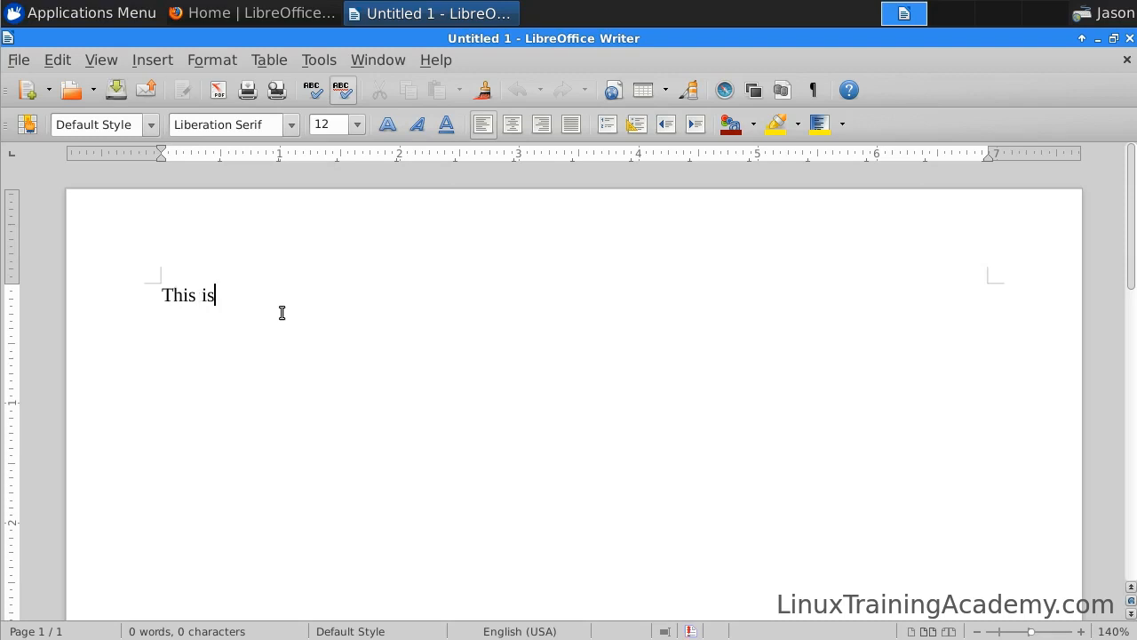
pyautogui.write(' an example of ')
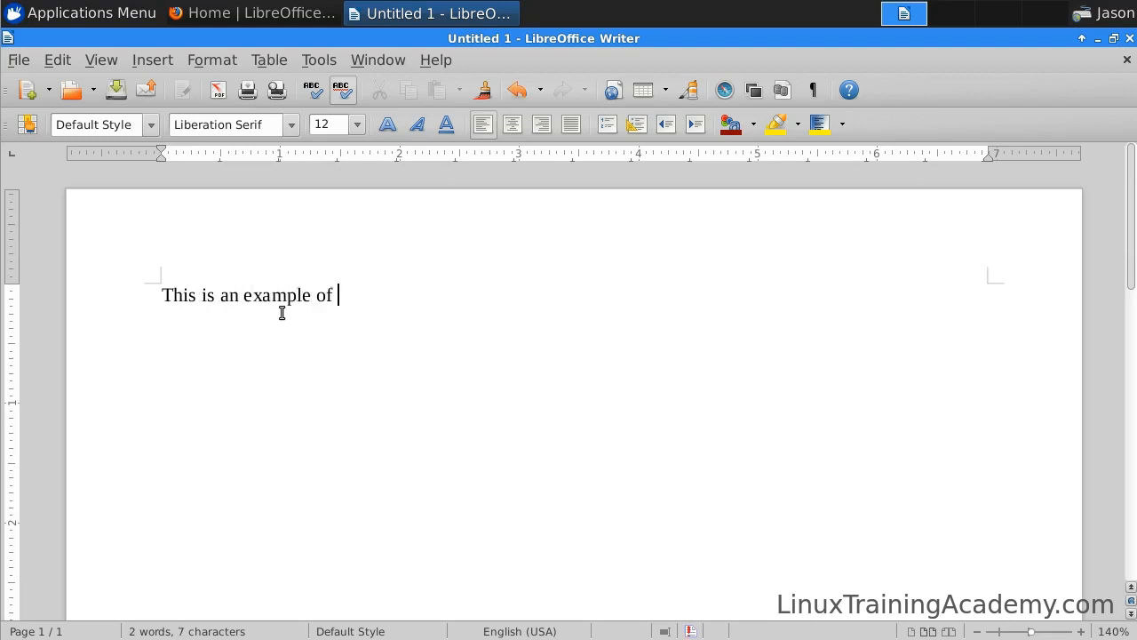
pyautogui.write('auto com')
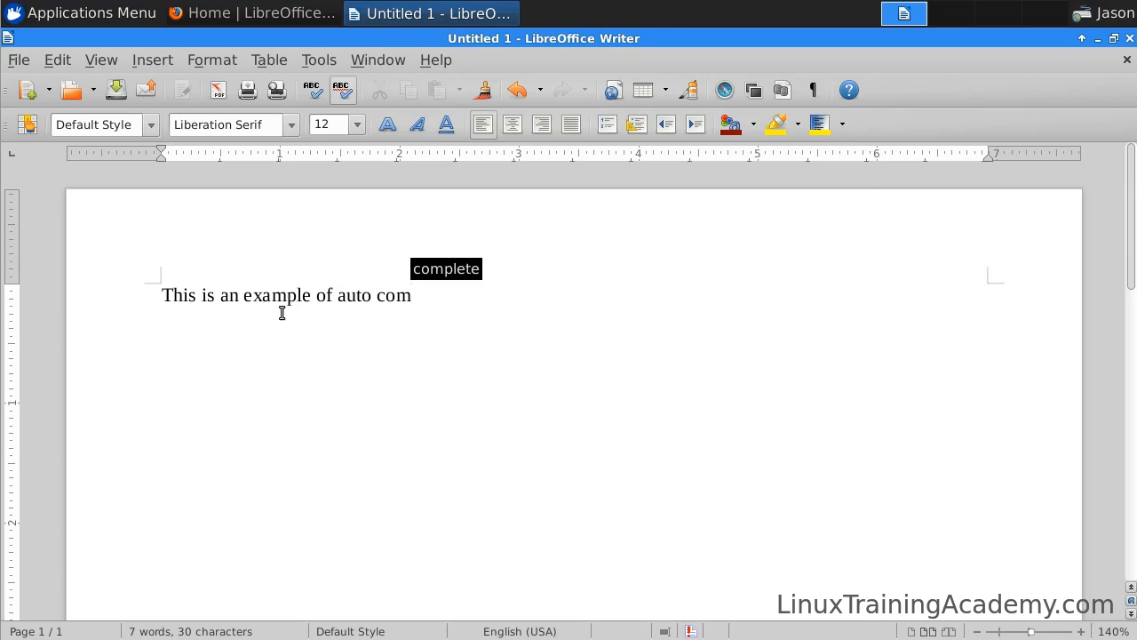
pyautogui.press('Return')
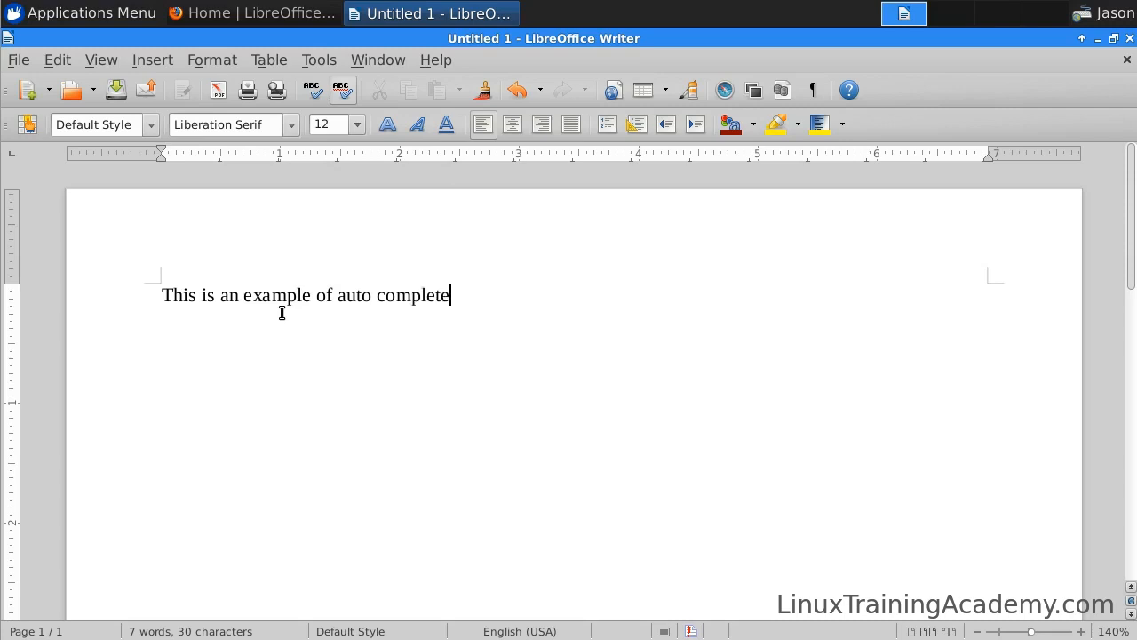
# Step: End the sentence with a period and add "Commit to more changes until complete.", accepting the suggested completion for the final word
pyautogui.write('.  Com')
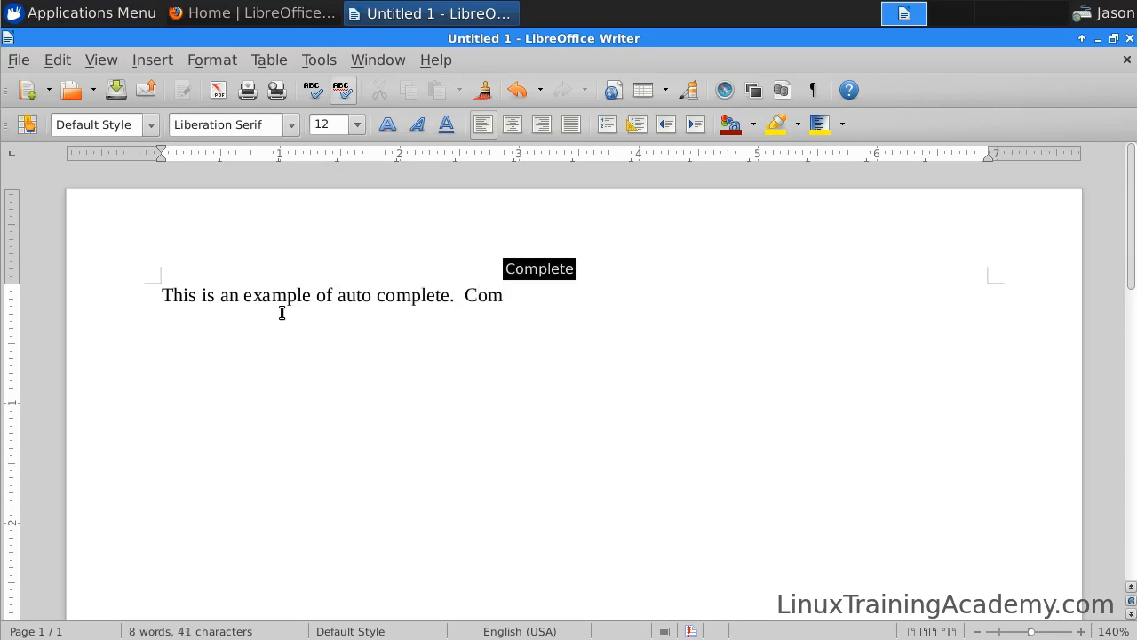
pyautogui.write('mit')
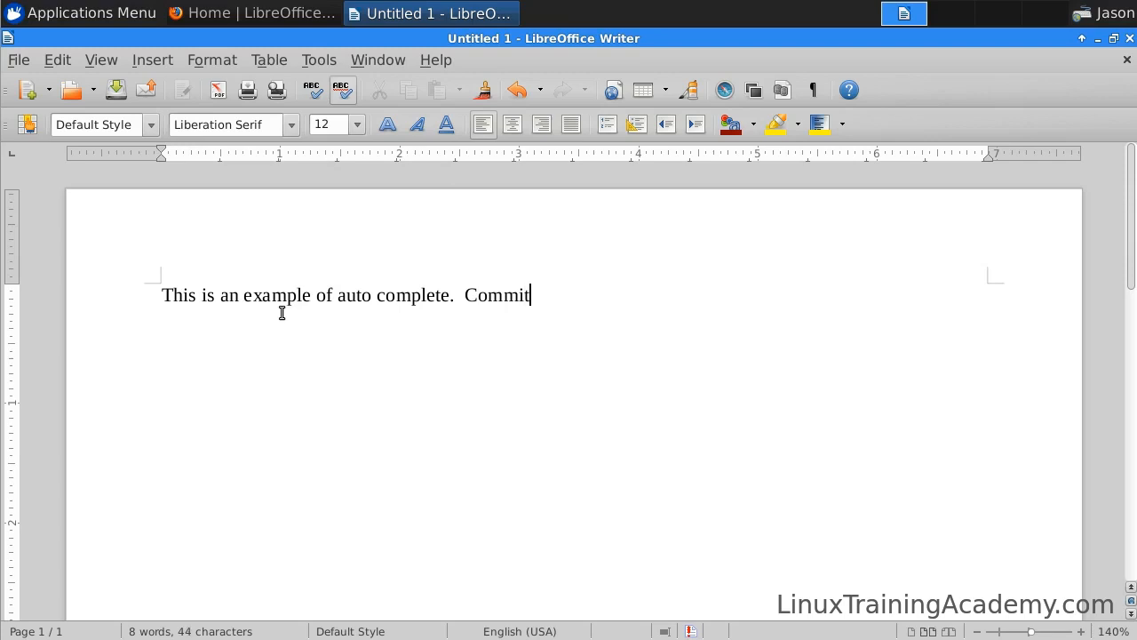
pyautogui.write(' to more changes')
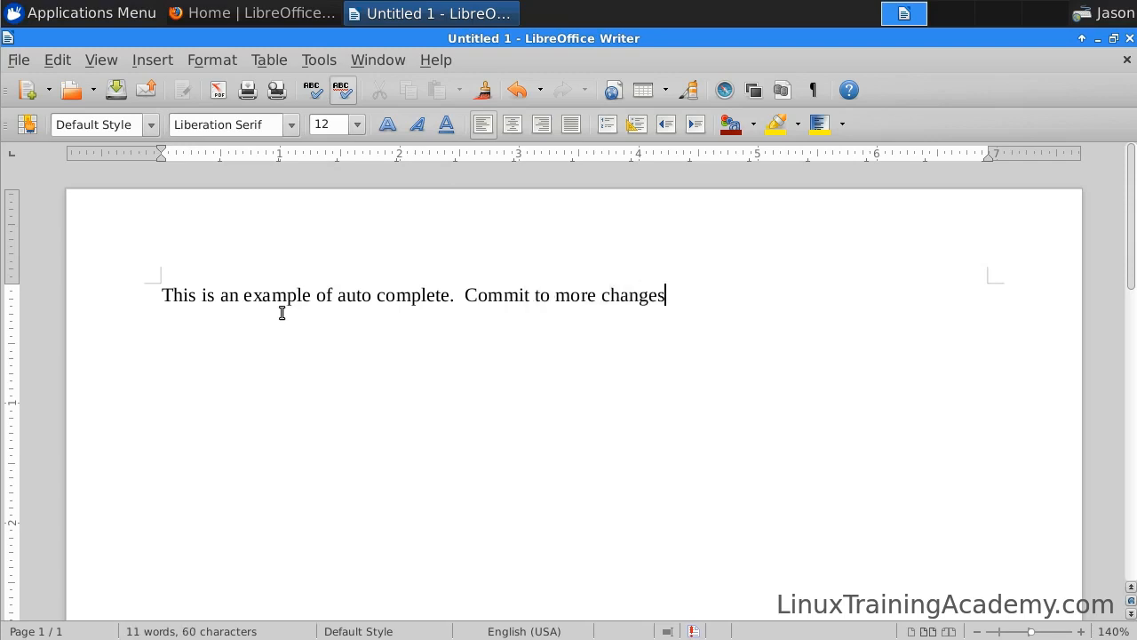
pyautogui.write(' until comp')
pyautogui.press('Return')
pyautogui.write('.')
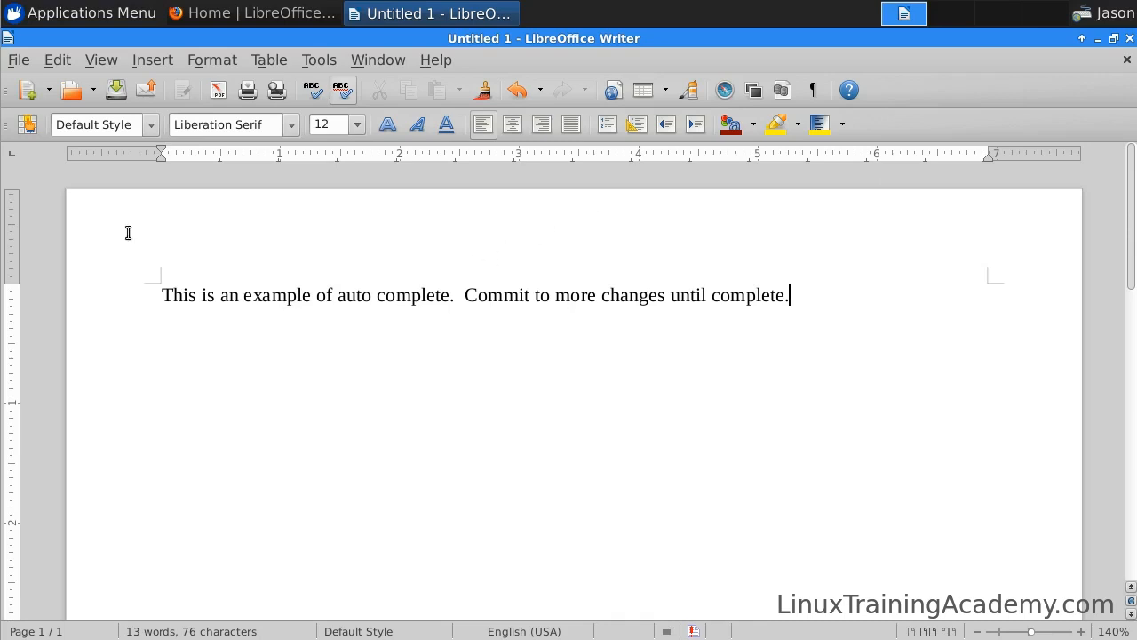
# Step: Turn on change recording and add the paragraph "These are my new changes." below the first line, separated by a blank line
pyautogui.click(59, 60)
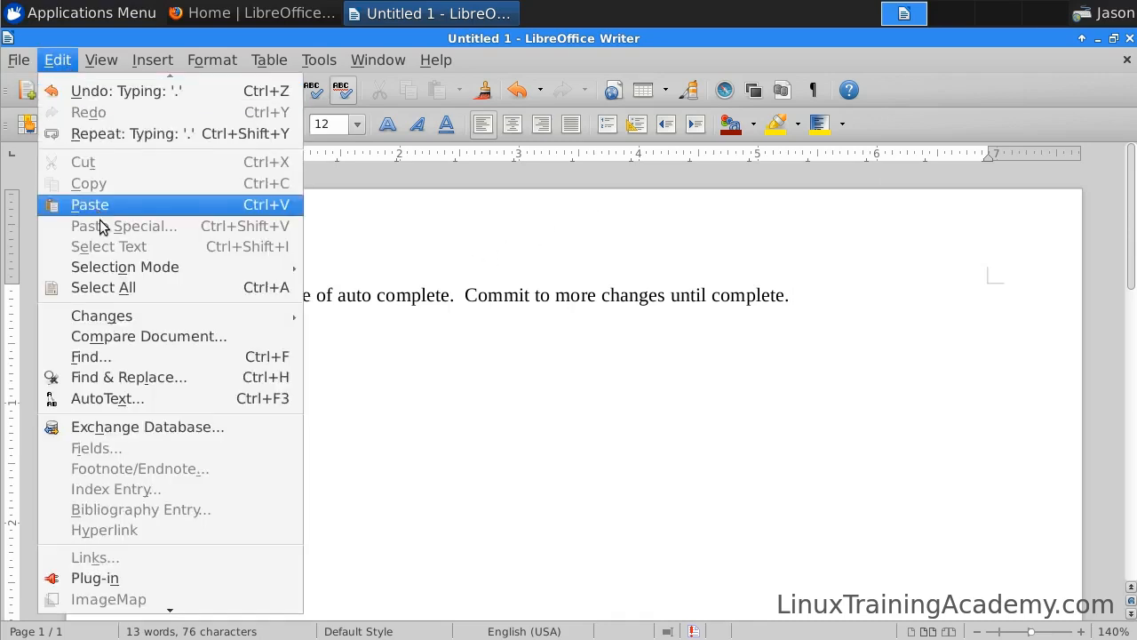
pyautogui.moveTo(196, 324)
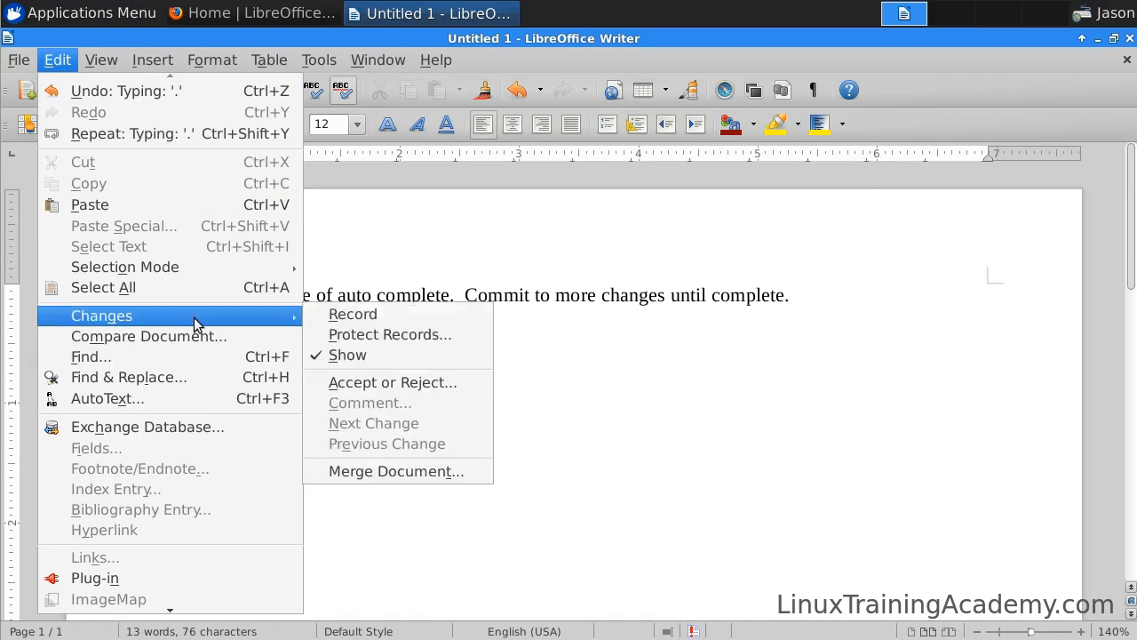
pyautogui.click(341, 322)
pyautogui.press('Return')
pyautogui.press('Return')
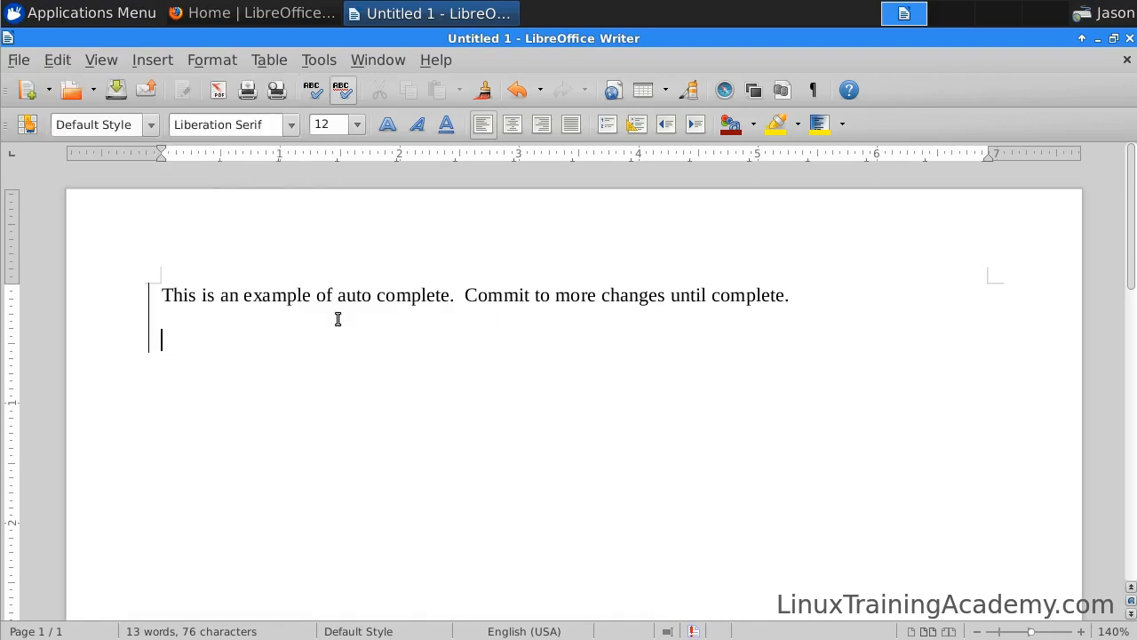
pyautogui.write('These are my new changes')
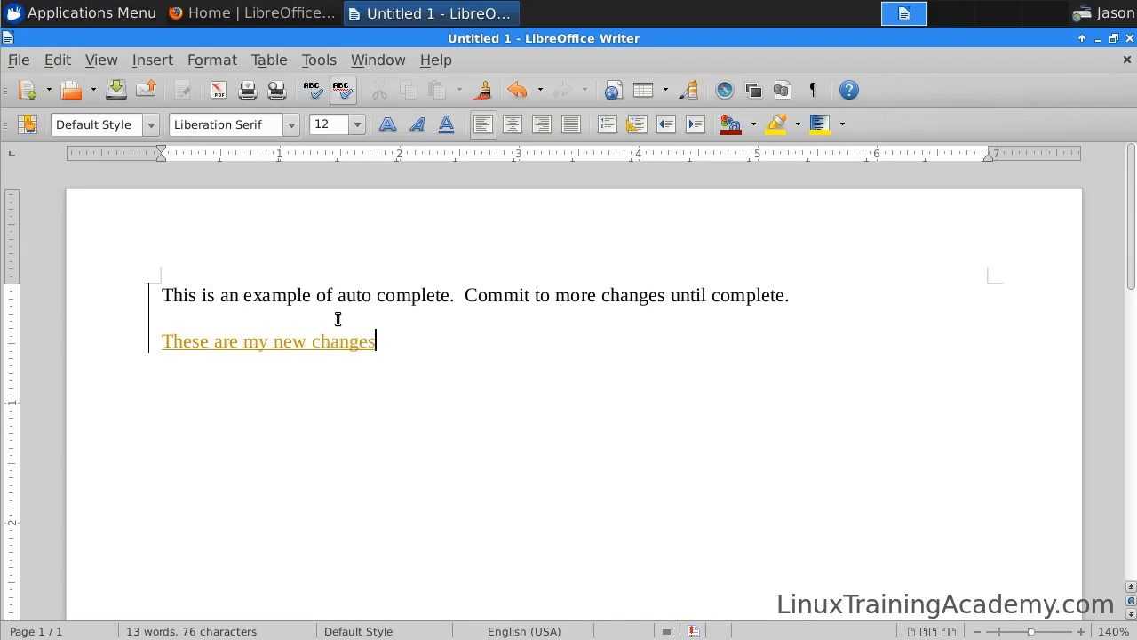
pyautogui.write('.')
pyautogui.press('Return')
# Step: Attach the comment "This is a comment about my new change." to the recorded insertion
pyautogui.click(57, 60)
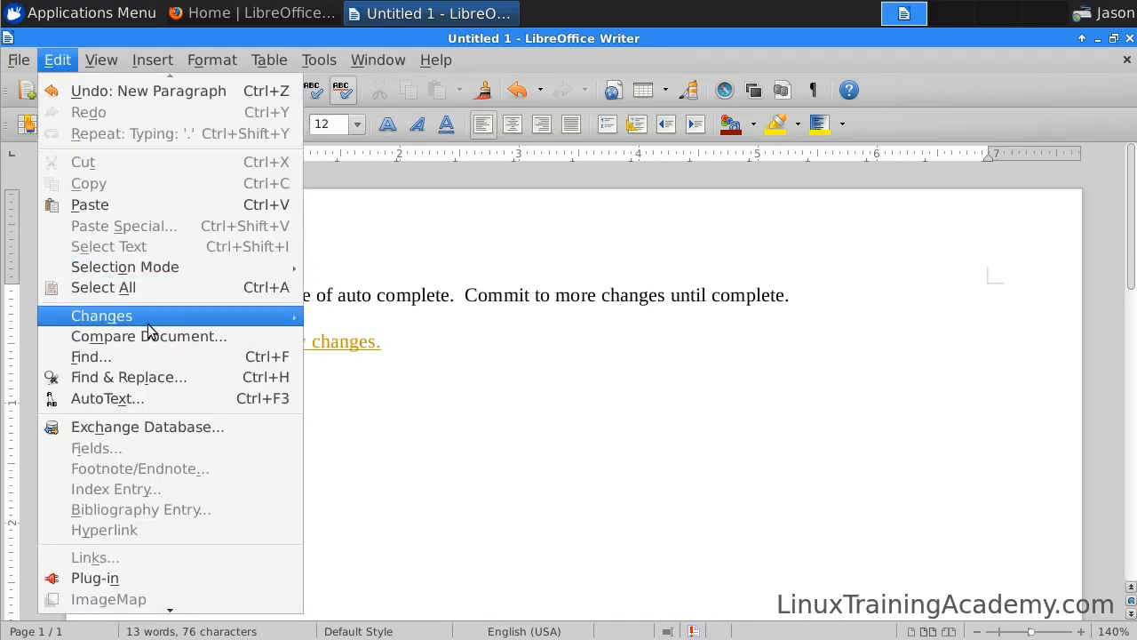
pyautogui.moveTo(151, 332)
pyautogui.click(369, 403)
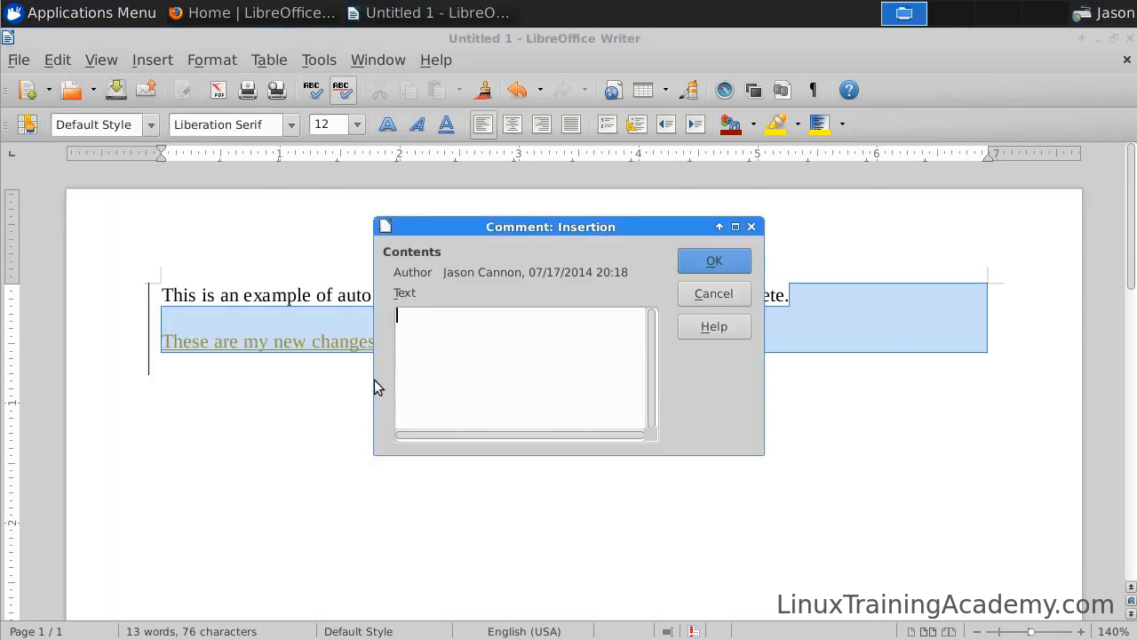
pyautogui.write('This is a comment about my new ')
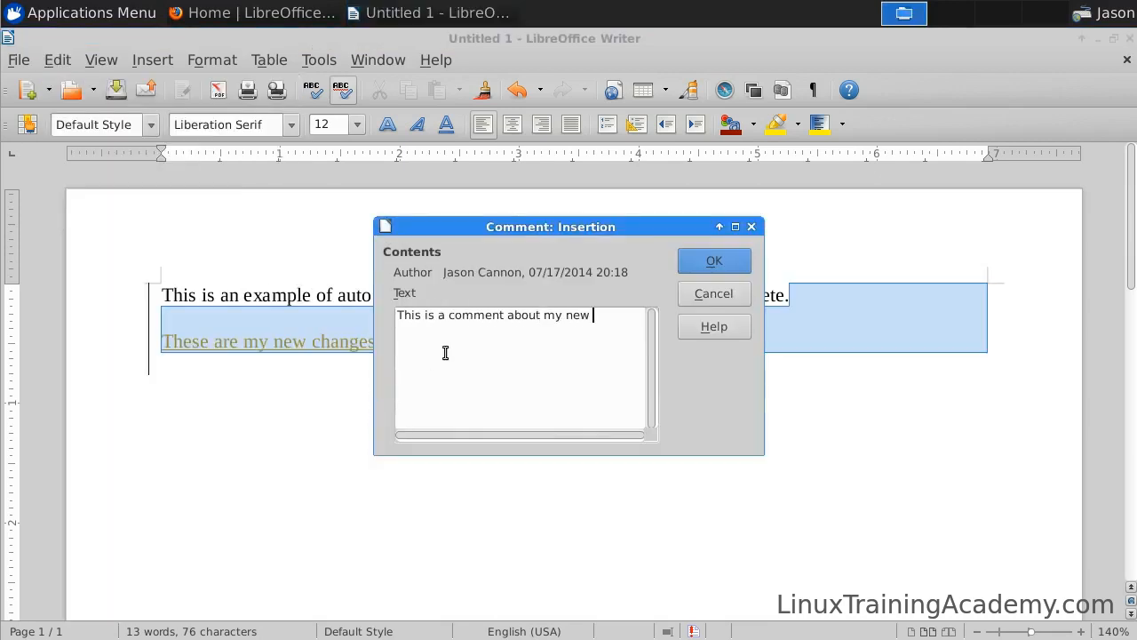
pyautogui.write('change')
pyautogui.press('BackSpace')
pyautogui.write('e.')
pyautogui.click(719, 258)
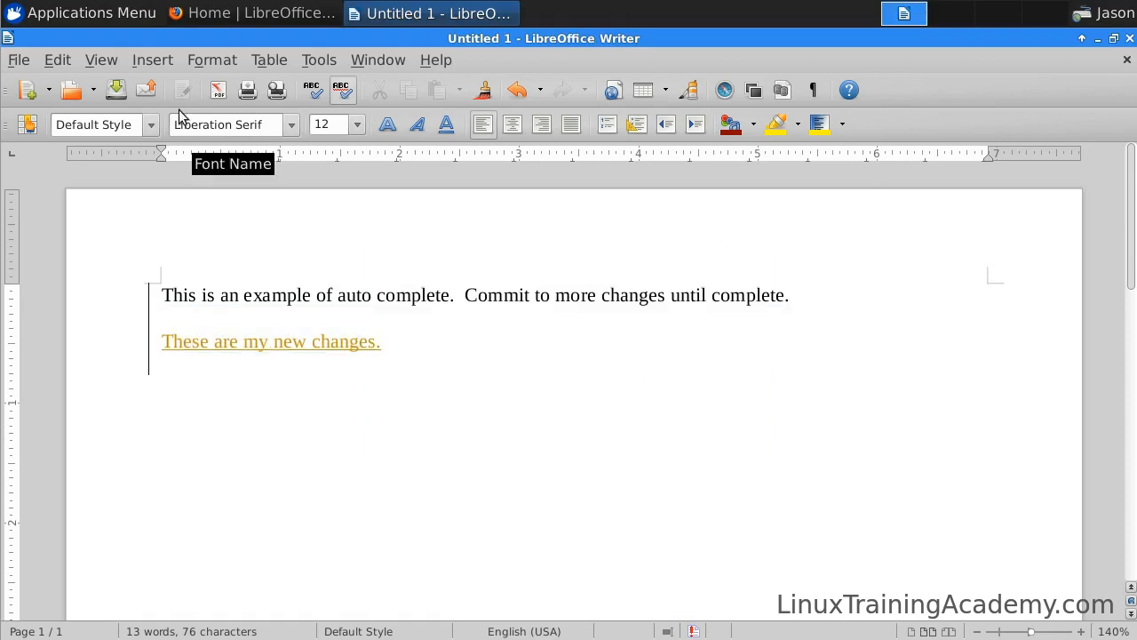
# Step: Review the list of recorded changes, accept the commented insertion, and return to the document text
pyautogui.click(59, 60)
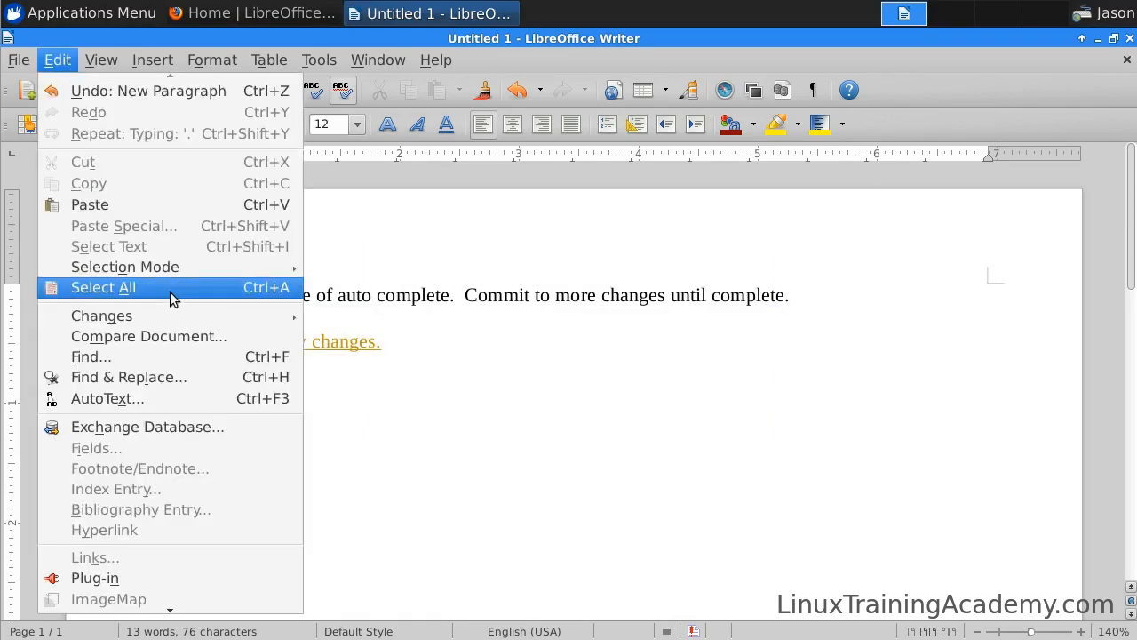
pyautogui.moveTo(185, 323)
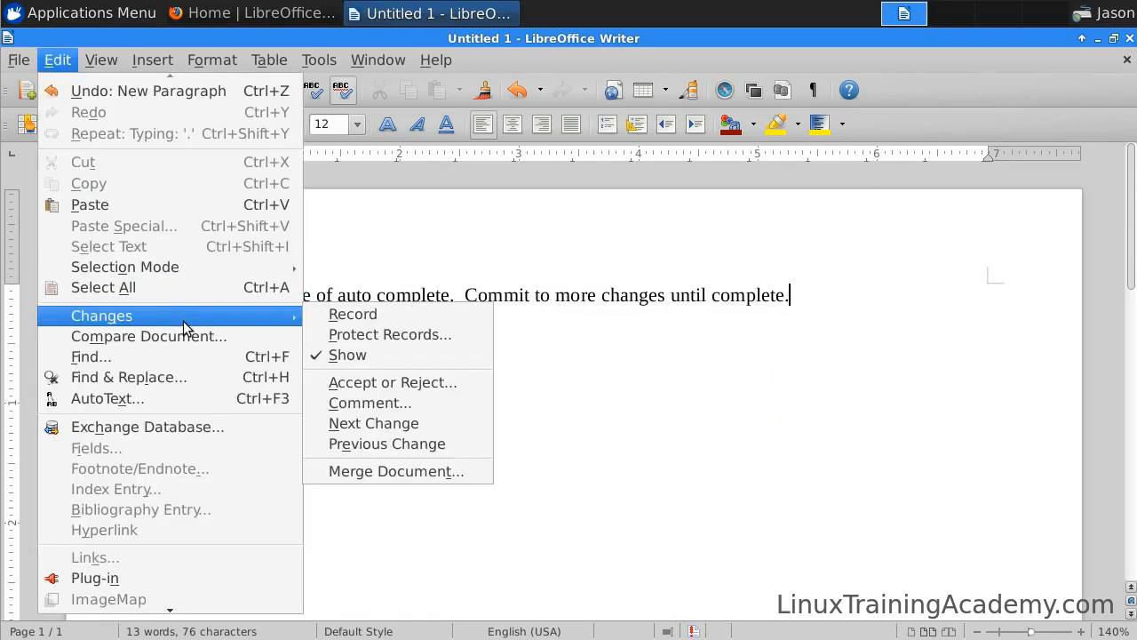
pyautogui.click(449, 381)
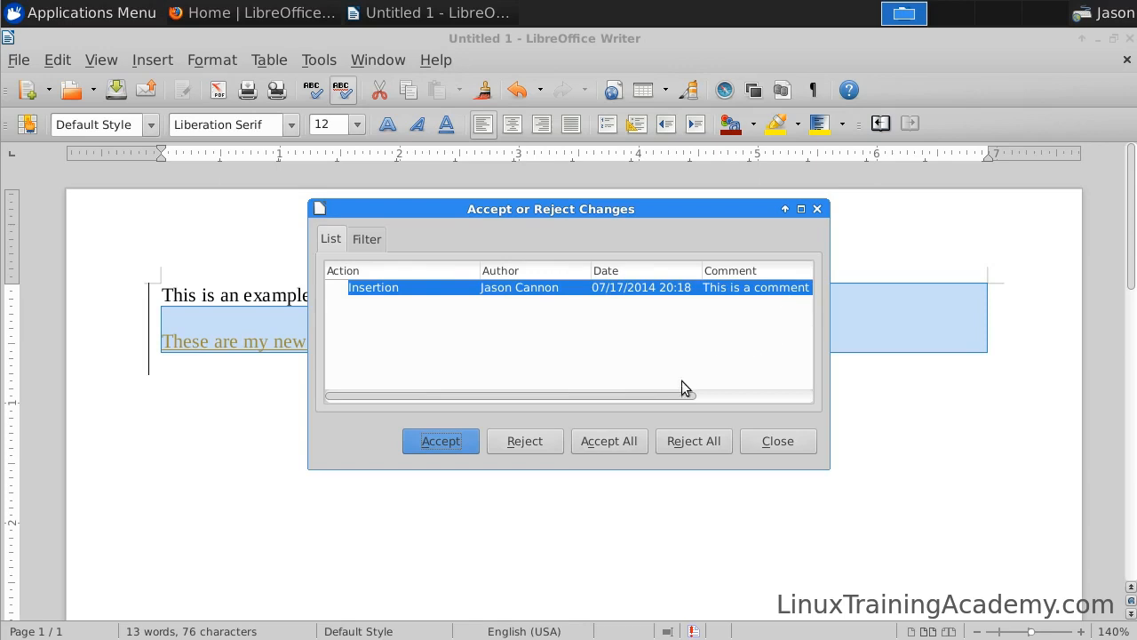
pyautogui.moveTo(681, 395); pyautogui.dragTo(645, 399)
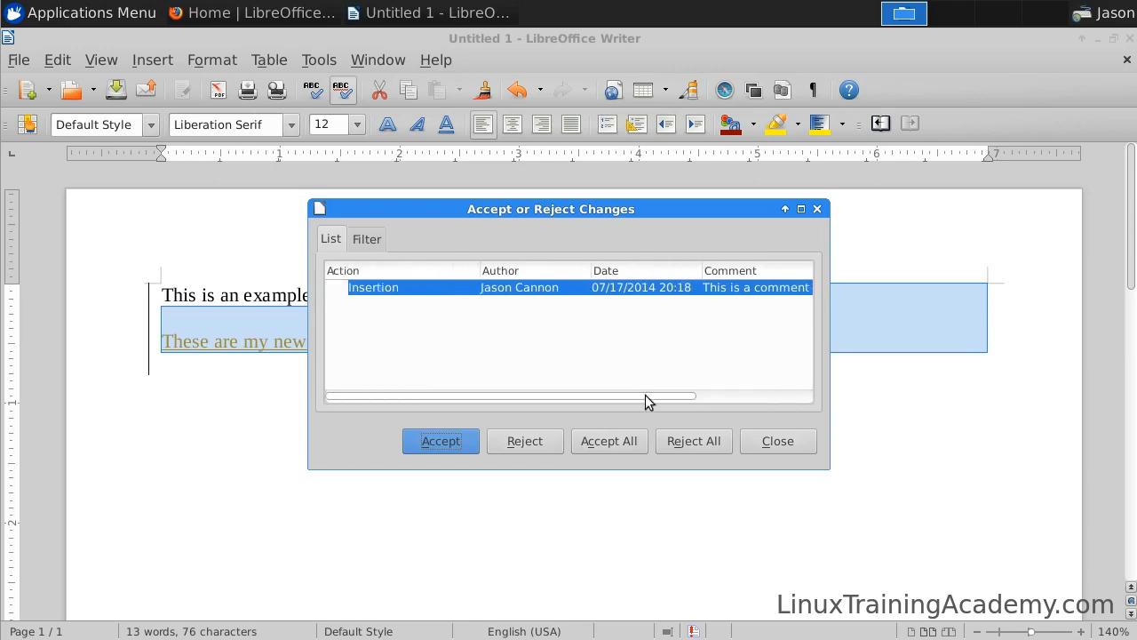
pyautogui.click(461, 443)
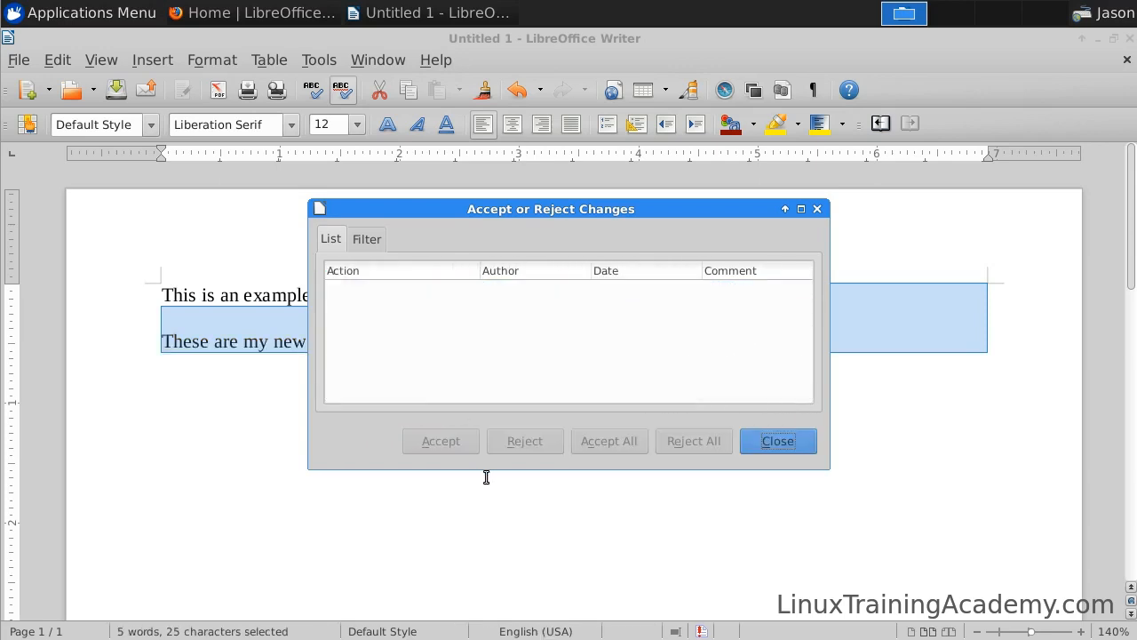
pyautogui.click(795, 447)
pyautogui.click(663, 399)
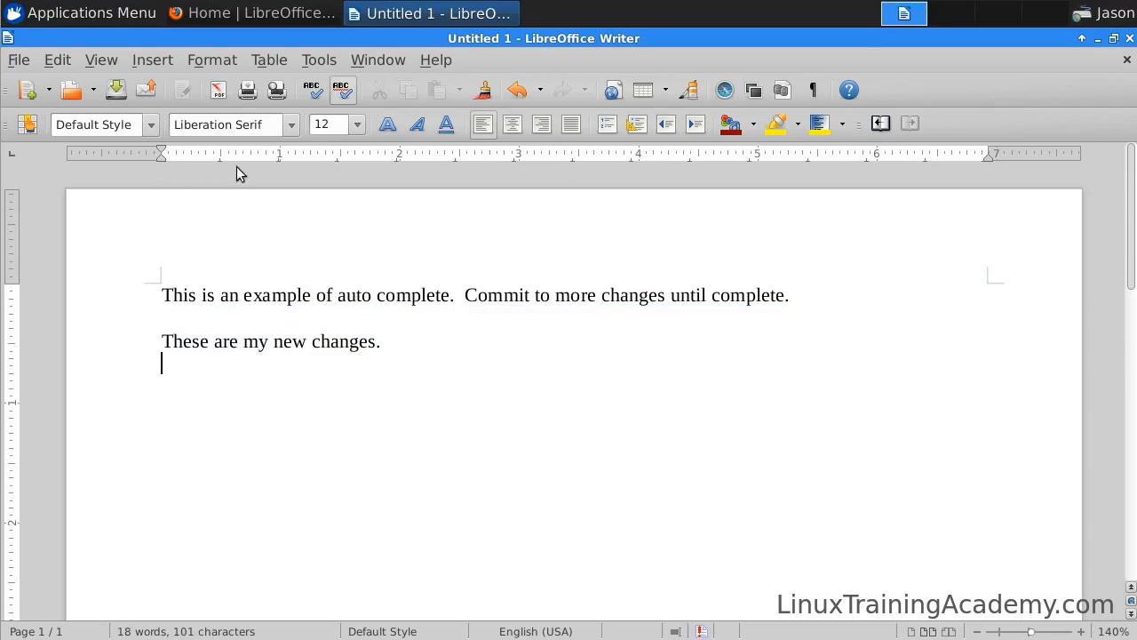
# Step: Turn on change recording and add the paragraph "Another change." at the end of the document
pyautogui.click(59, 60)
pyautogui.moveTo(266, 316)
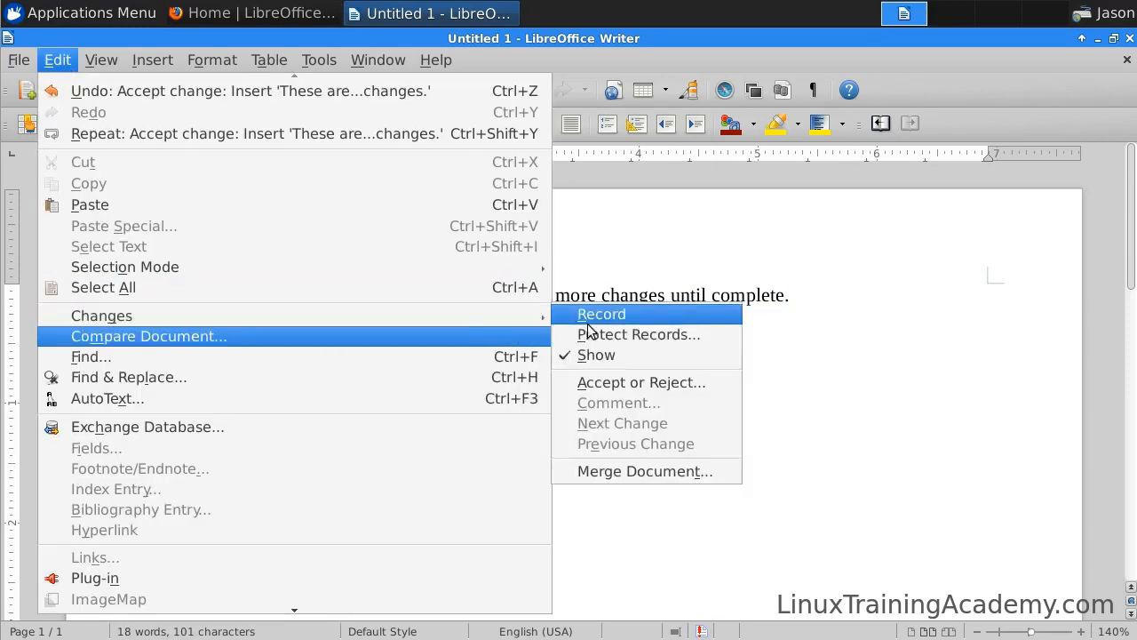
pyautogui.click(653, 315)
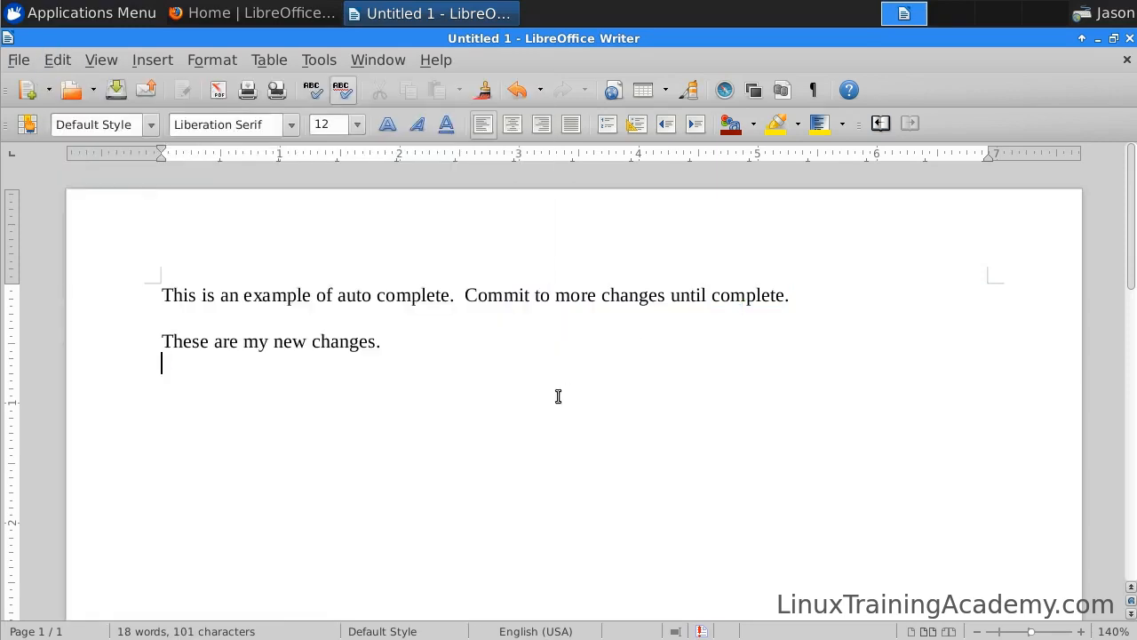
pyautogui.write('Another change.')
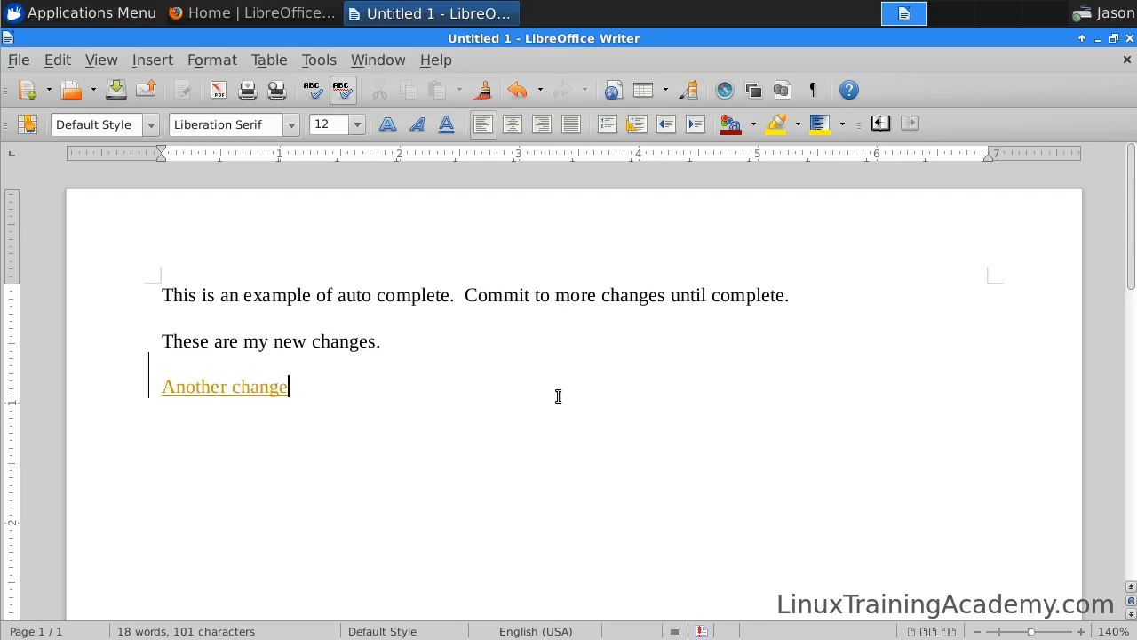
pyautogui.press('Return')
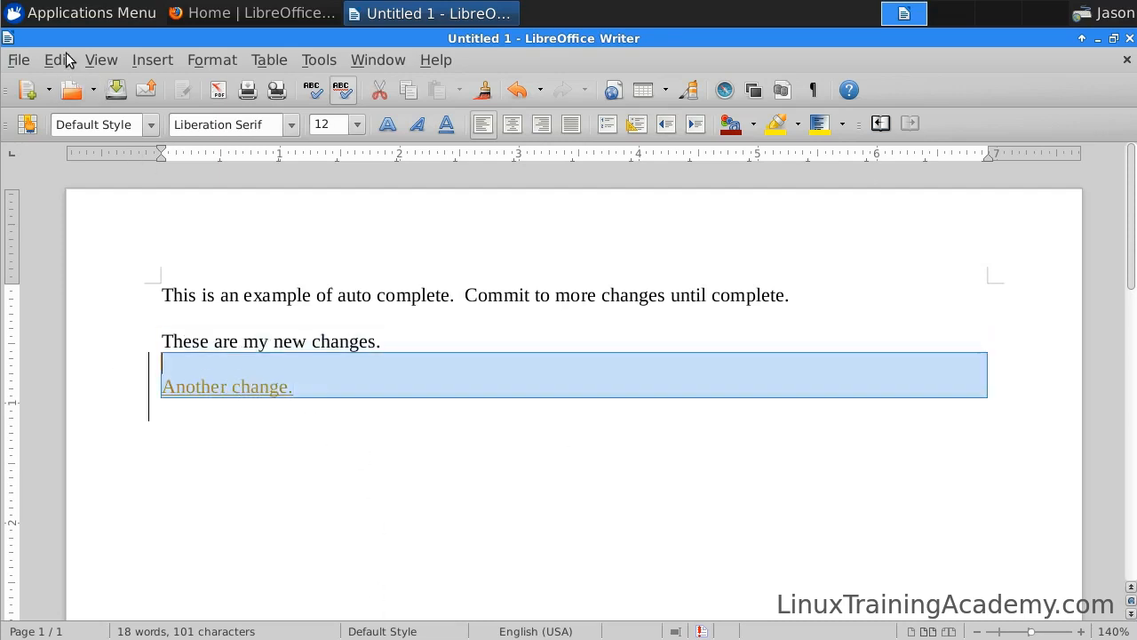
# Step: Turn off the display of recorded changes in the document
pyautogui.click(58, 60)
pyautogui.moveTo(145, 317)
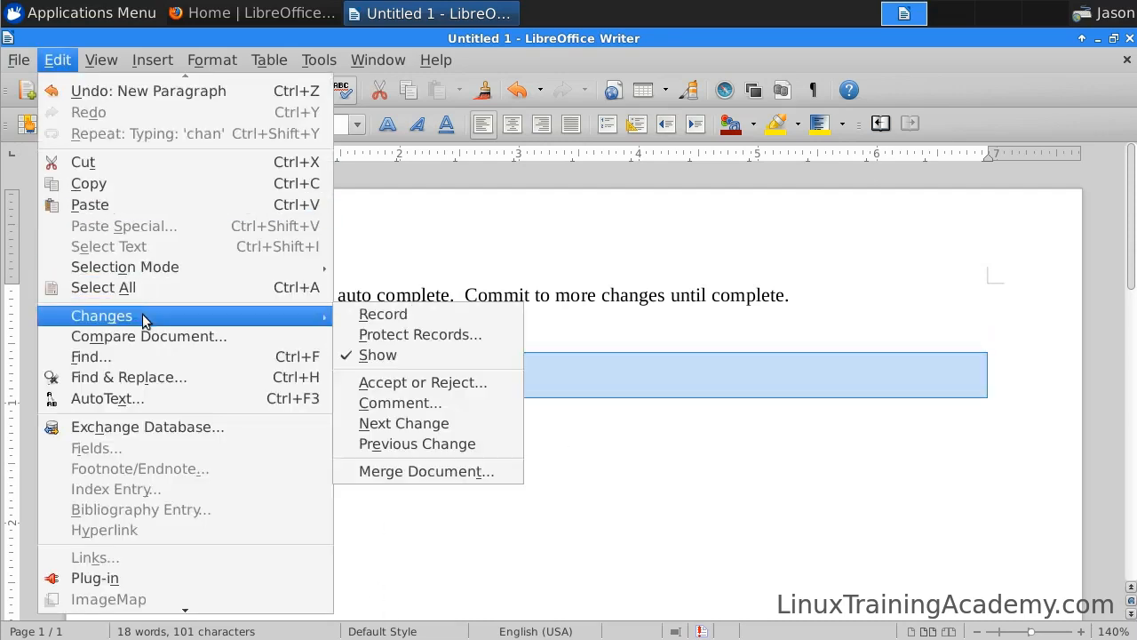
pyautogui.click(431, 357)
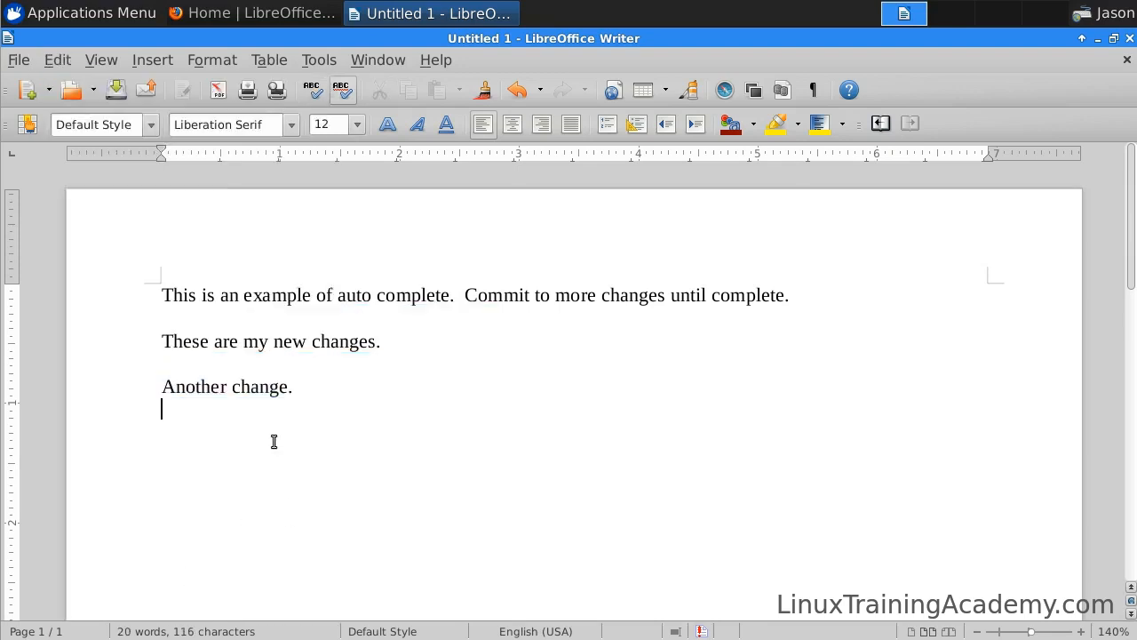
# Step: Close the document without saving and open the file classic_letter.ott from the home folder
pyautogui.click(1128, 59)
pyautogui.click(543, 392)
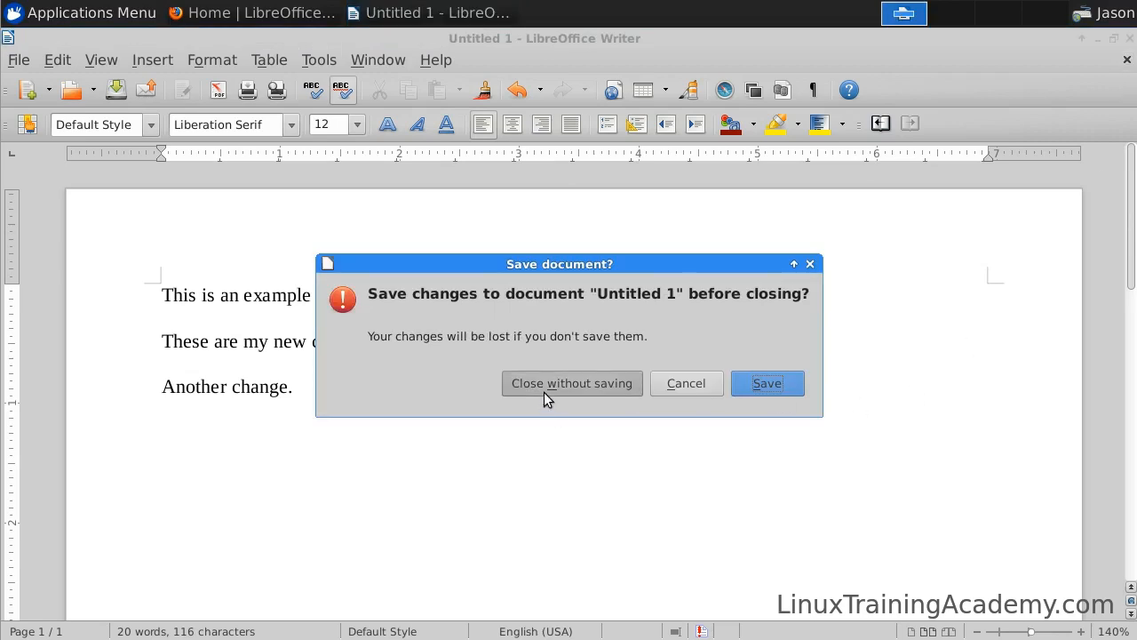
pyautogui.click(49, 99)
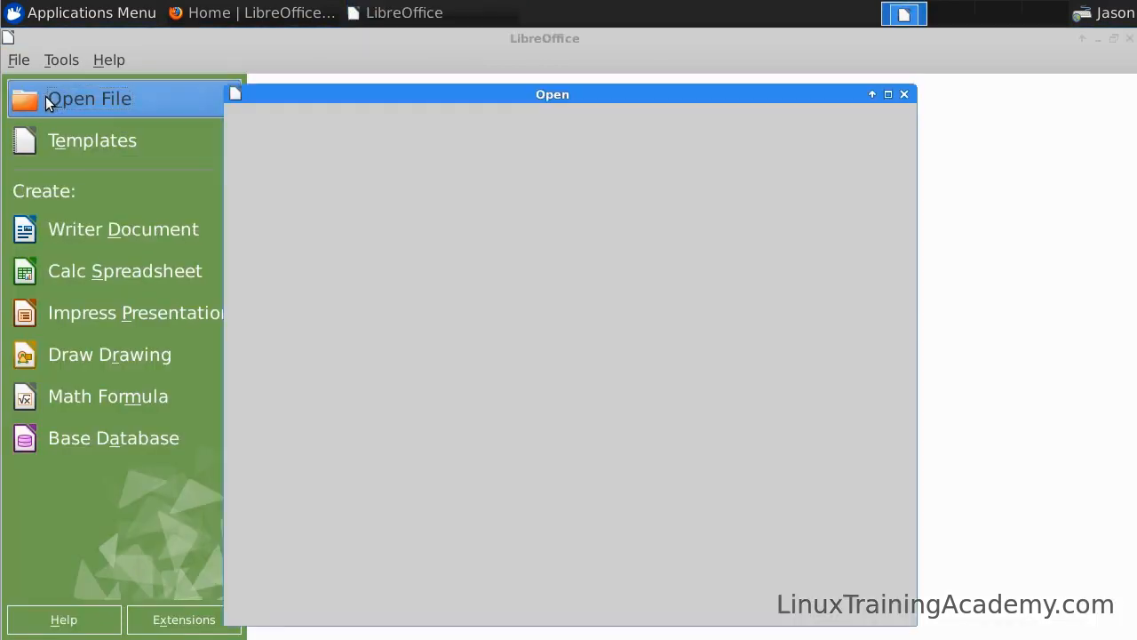
pyautogui.doubleClick(467, 345)
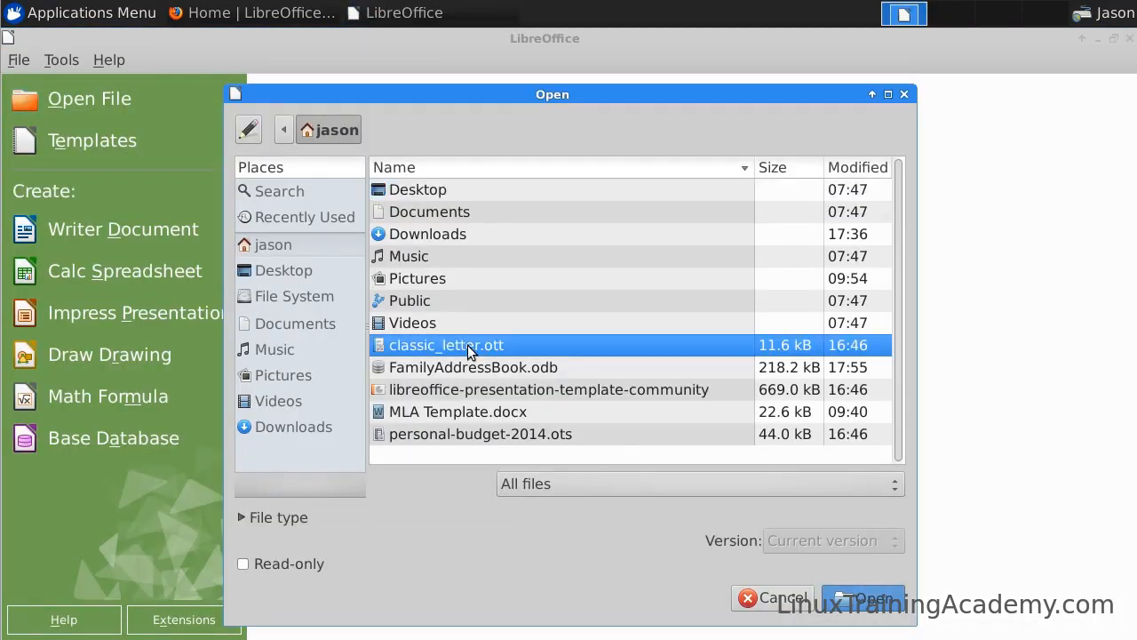
# Step: Replace the misspelled "Lorem" in the first body paragraph with the suggestion "Loren" and add "Anytown" in the address block to the dictionary
pyautogui.scroll(-4, 500, 315)
pyautogui.scroll(-1, 499, 315)
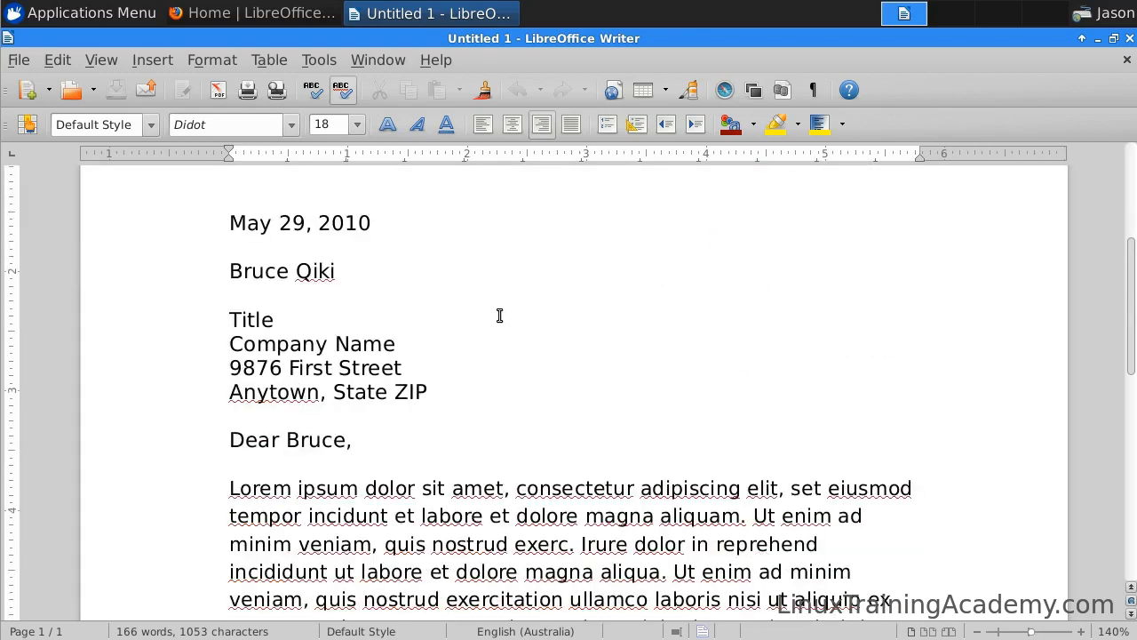
pyautogui.moveTo(229, 488); pyautogui.dragTo(291, 488)
pyautogui.click(326, 492)
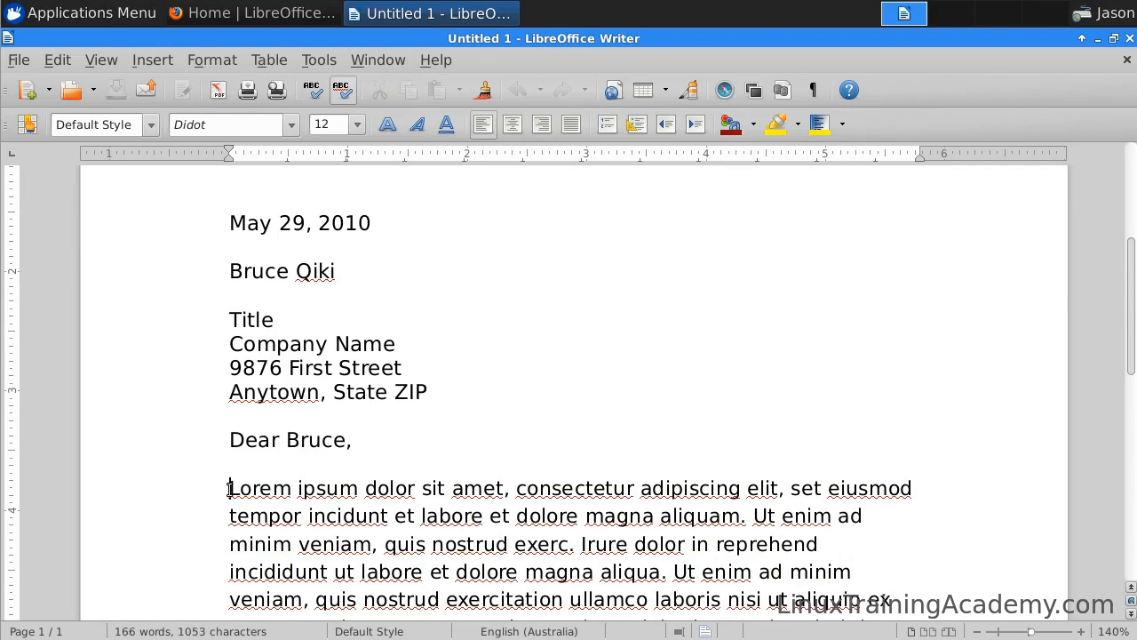
pyautogui.rightClick(235, 493)
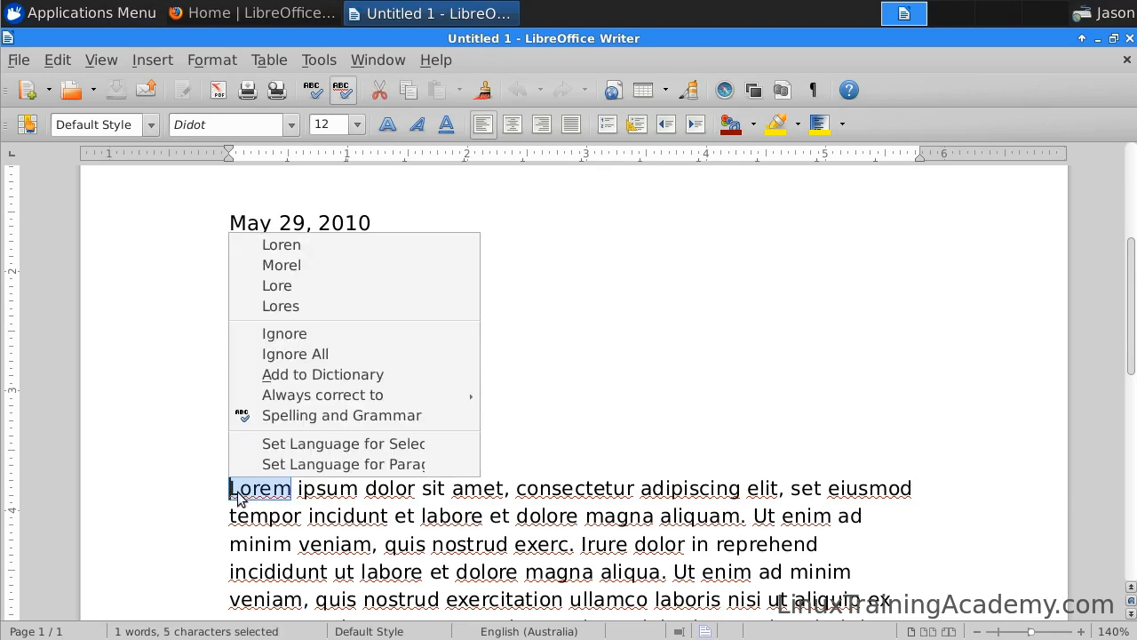
pyautogui.click(368, 245)
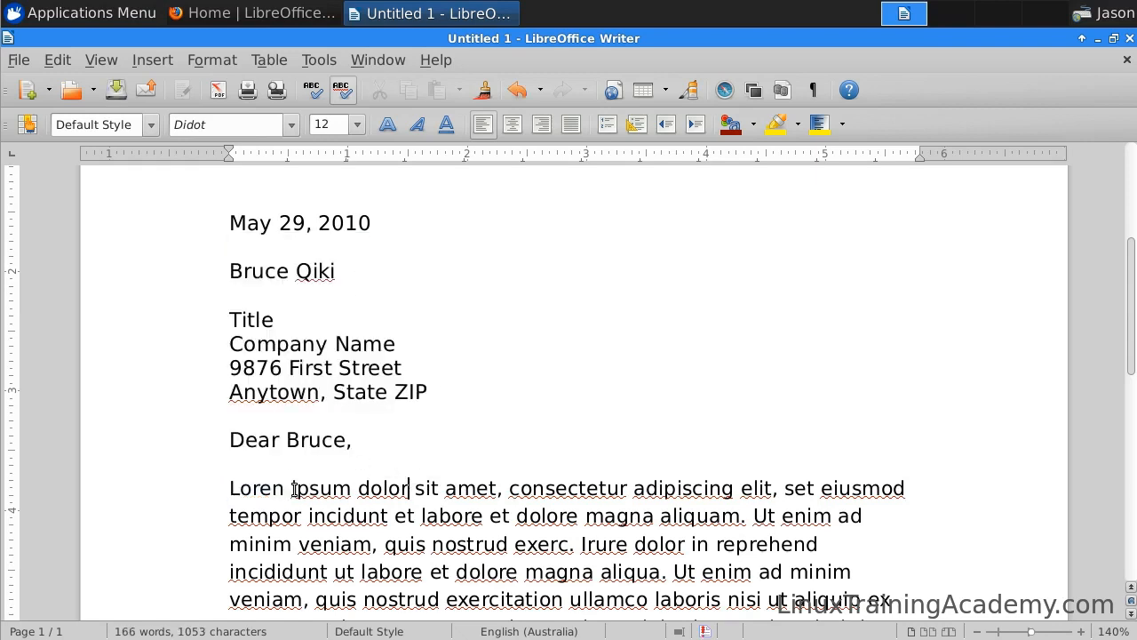
pyautogui.rightClick(252, 381)
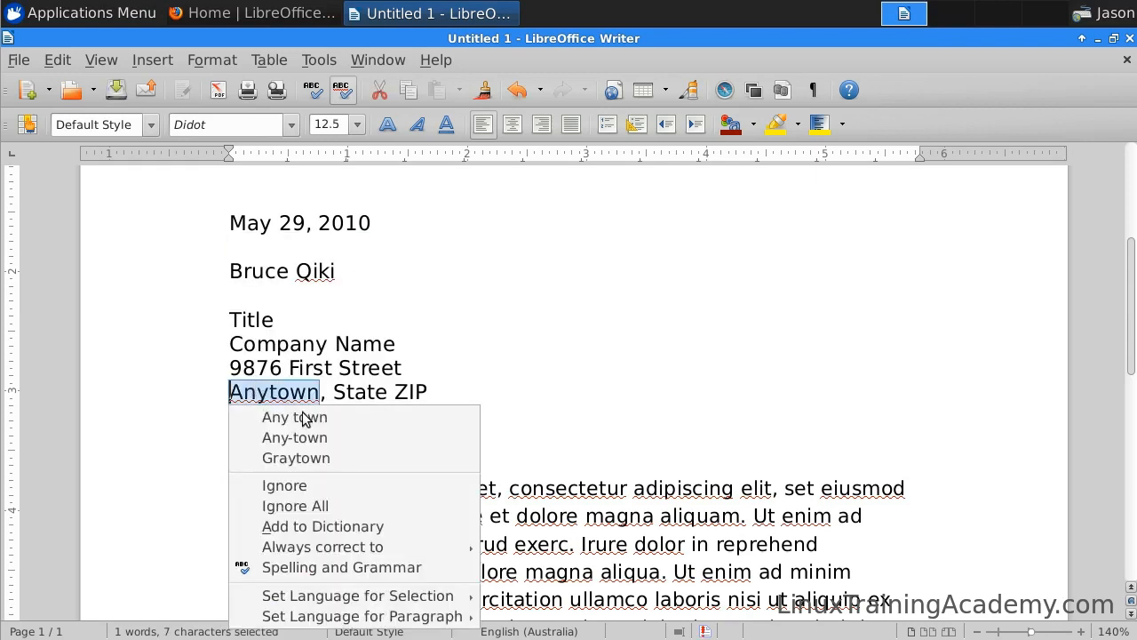
pyautogui.click(407, 524)
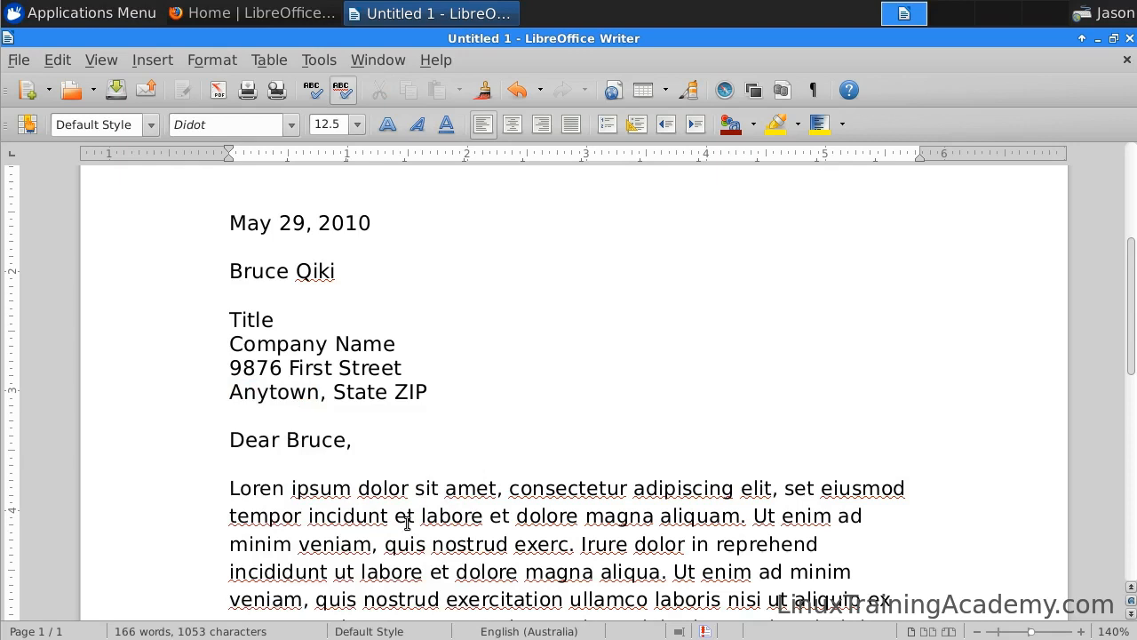
# Step: Review the file formats available for saving the letter under a new name, and leave without saving
pyautogui.click(19, 60)
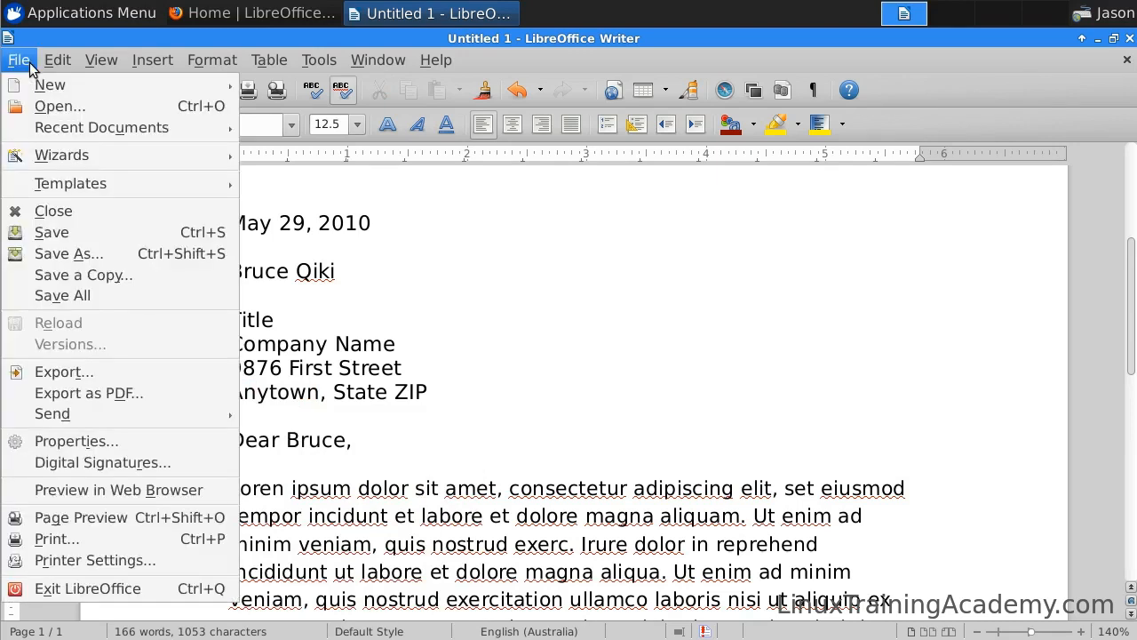
pyautogui.click(112, 256)
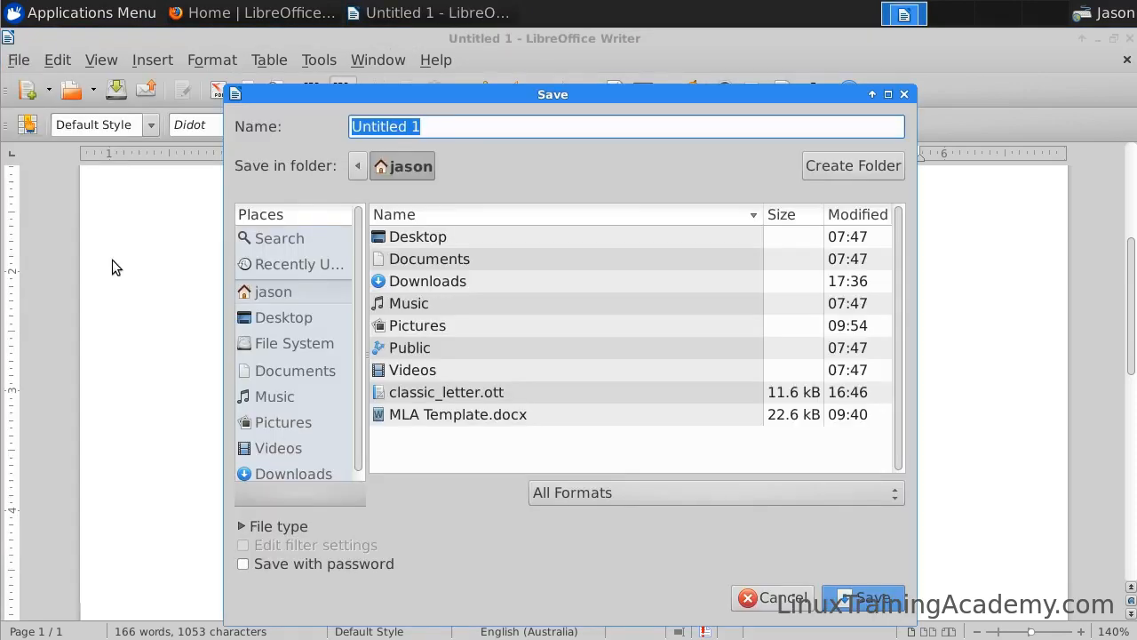
pyautogui.click(729, 492)
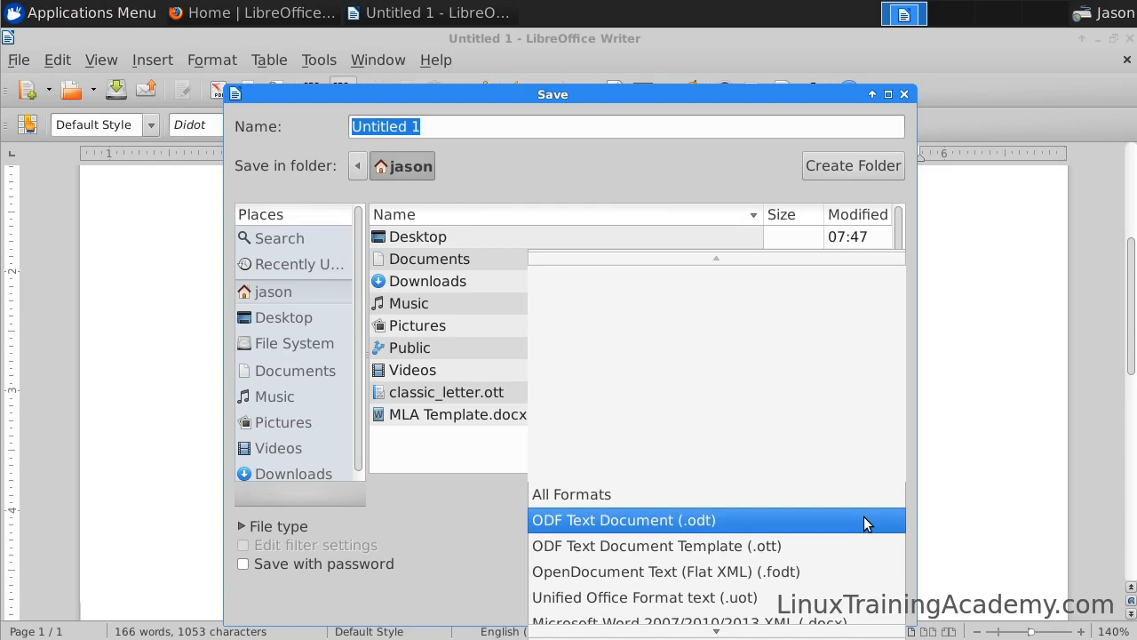
pyautogui.scroll(-3, 864, 516)
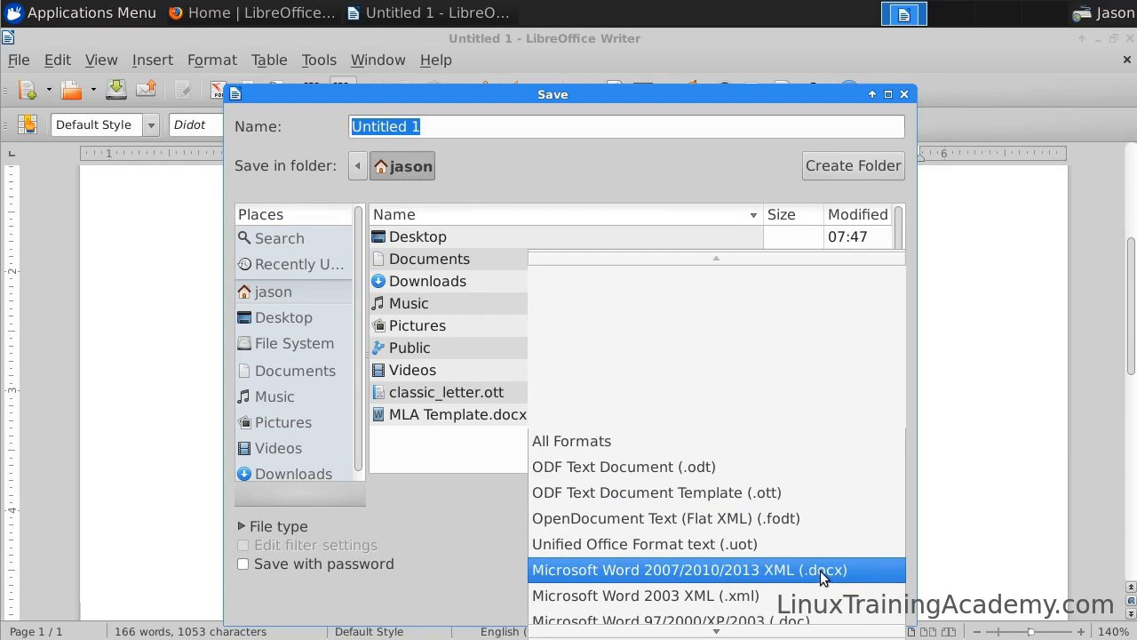
pyautogui.scroll(-2, 815, 591)
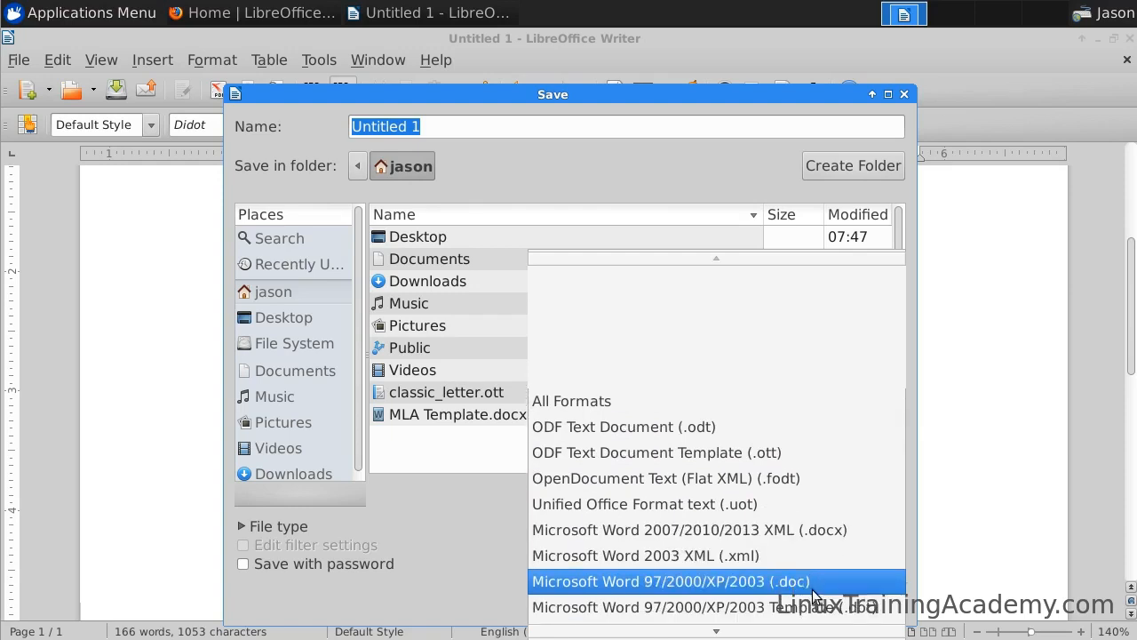
pyautogui.scroll(-2, 811, 582)
pyautogui.scroll(-2, 844, 502)
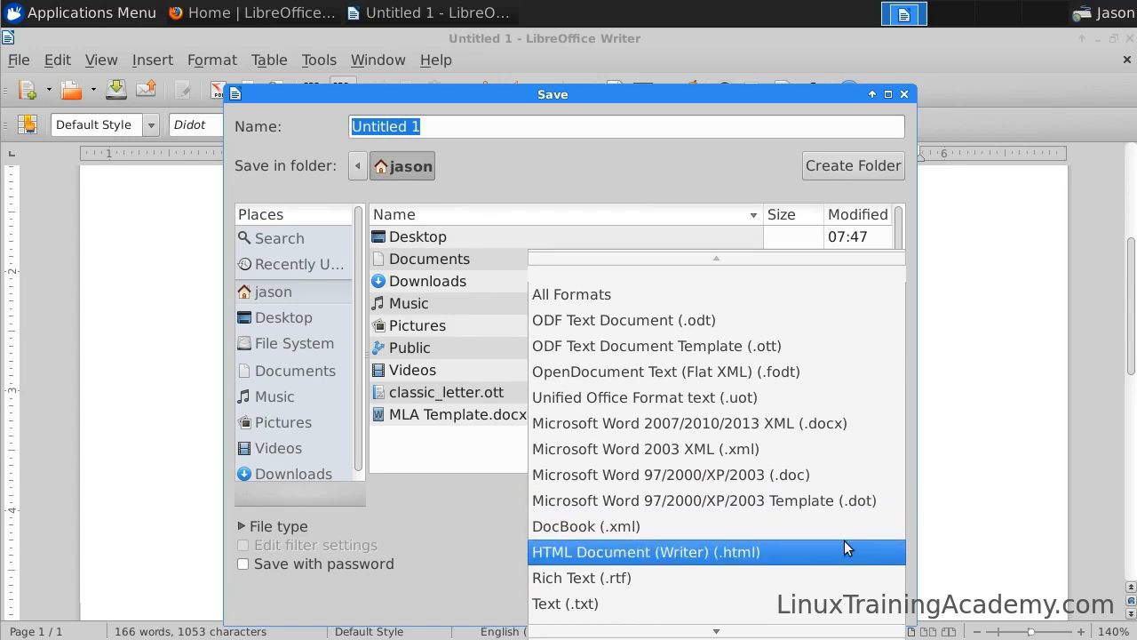
pyautogui.scroll(-1, 844, 540)
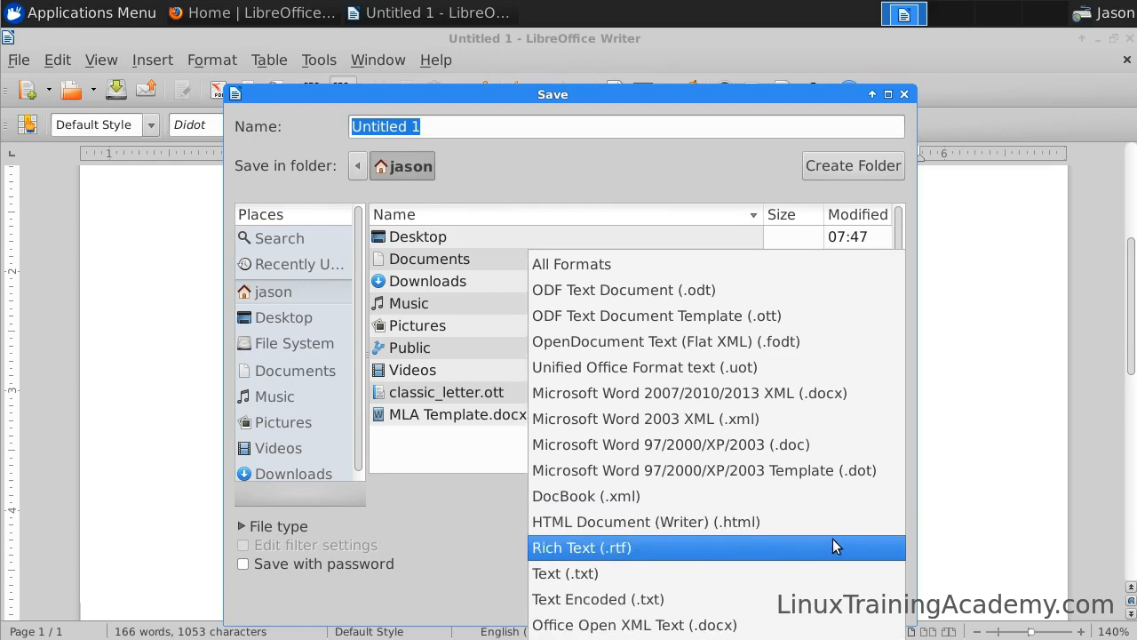
pyautogui.press('Escape')
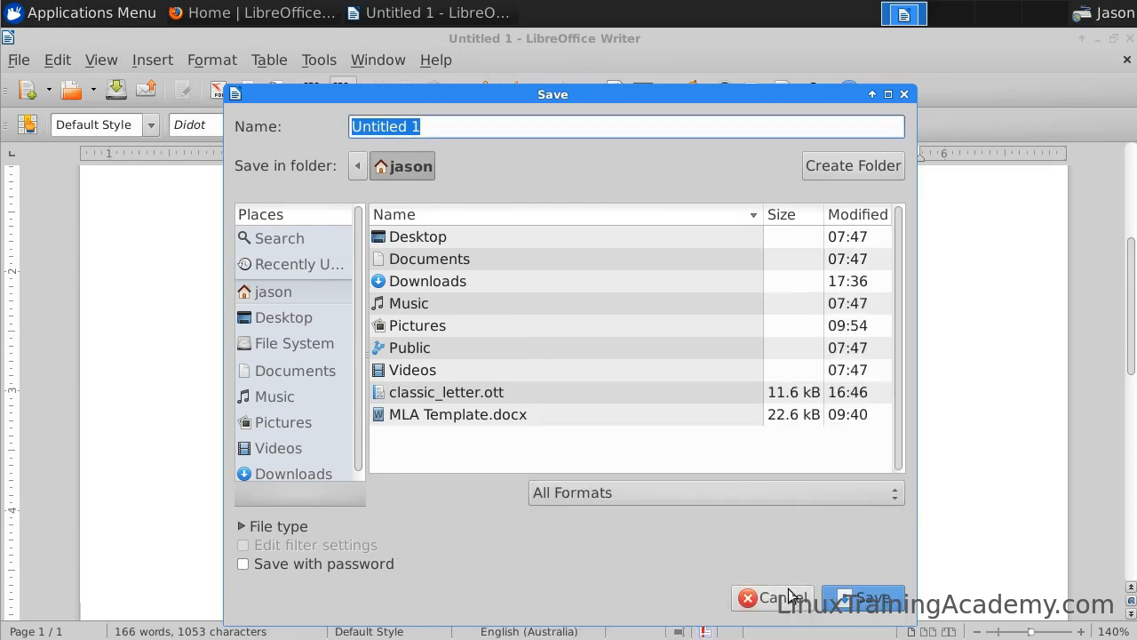
pyautogui.press('Escape')
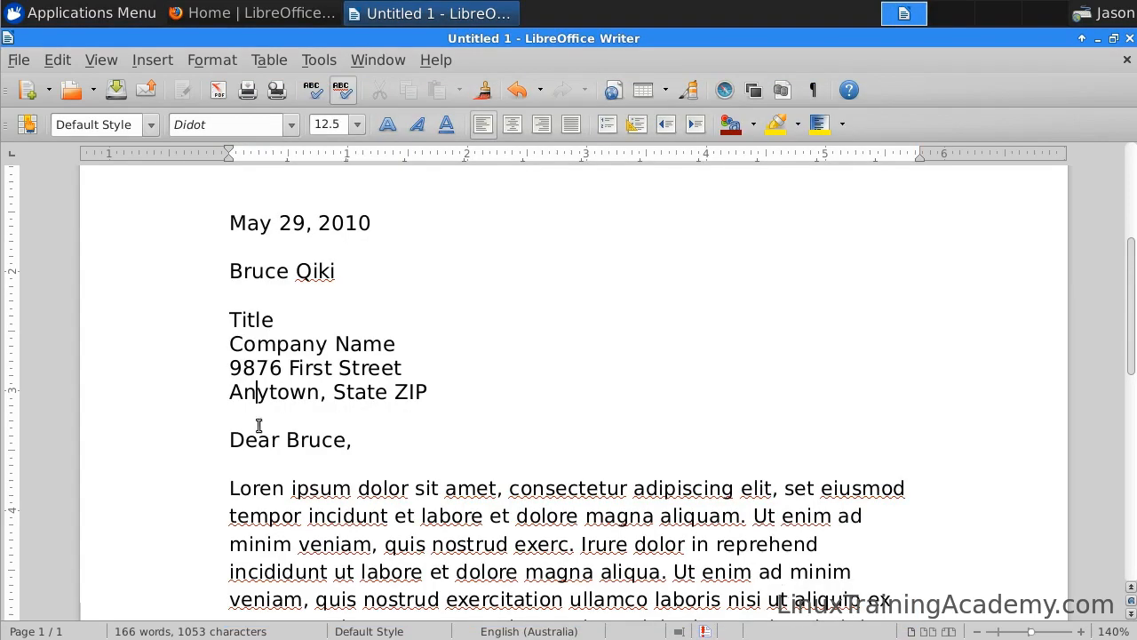
# Step: Export the letter directly as a PDF named letter1 in the home folder
pyautogui.click(219, 90)
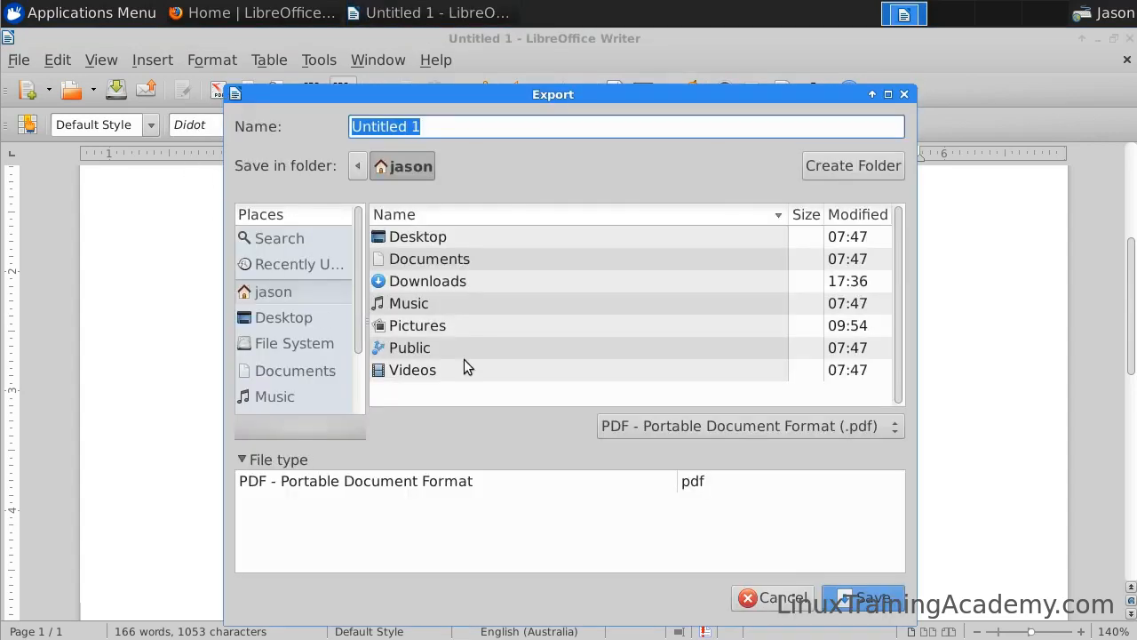
pyautogui.write('letter1')
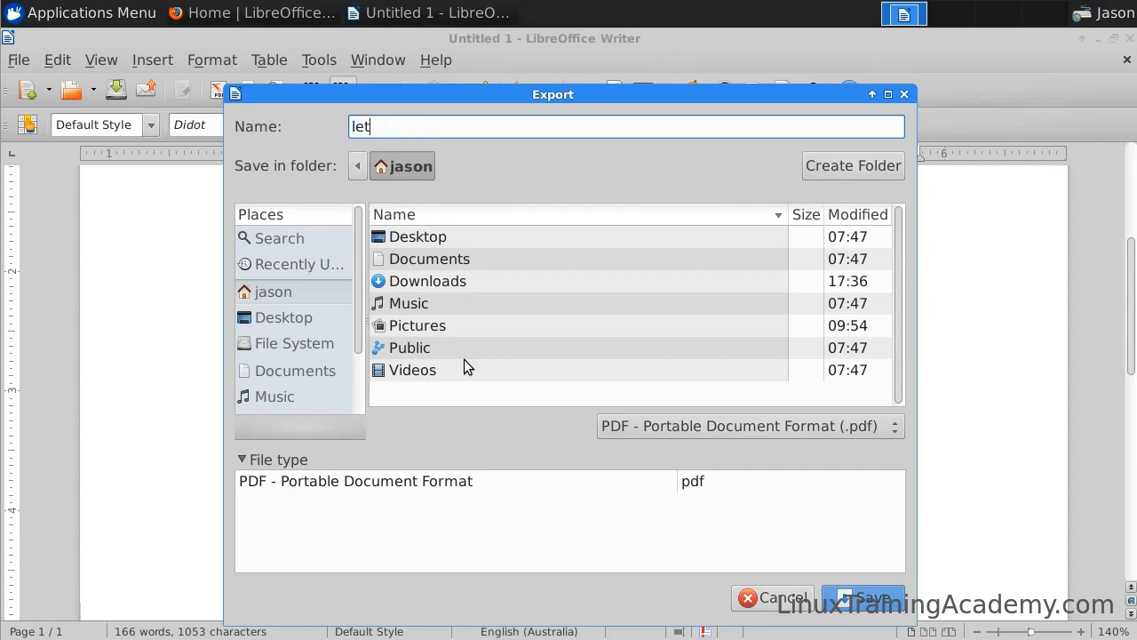
pyautogui.click(862, 597)
# Step: Switch to the File Manager, open letter1.pdf from the home folder, read through to the end of the letter, and close it
pyautogui.click(92, 14)
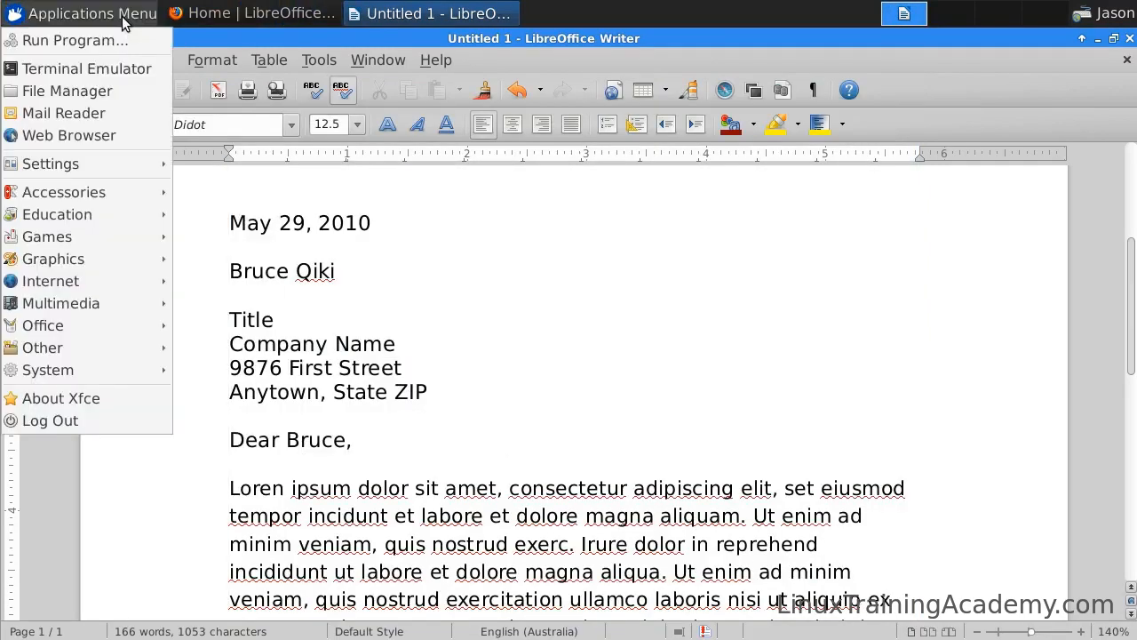
pyautogui.click(102, 90)
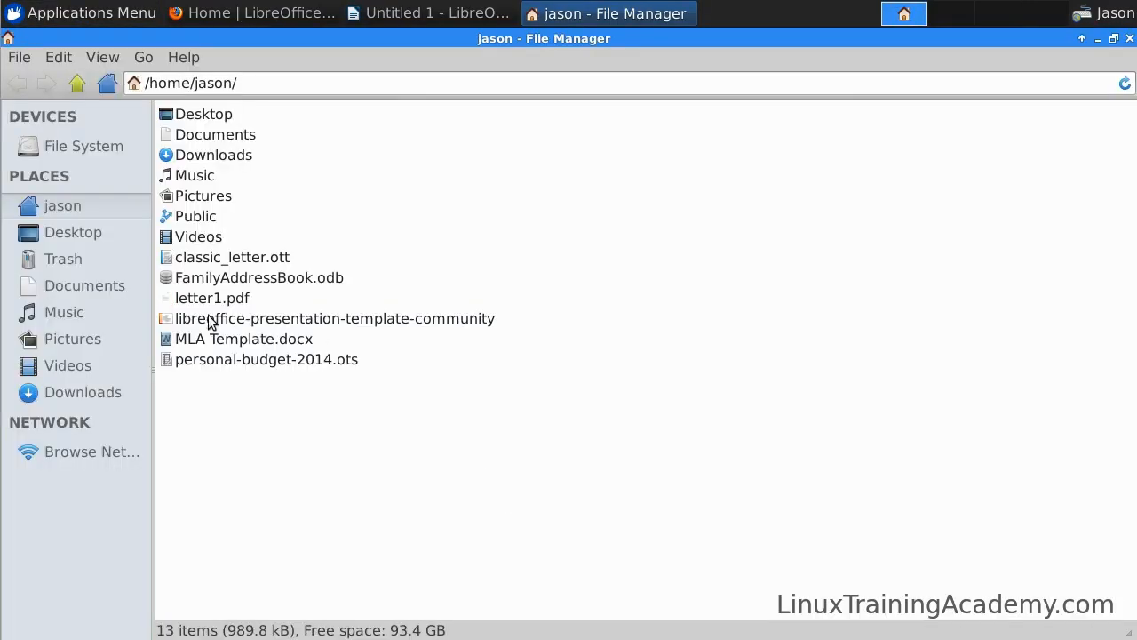
pyautogui.doubleClick(199, 300)
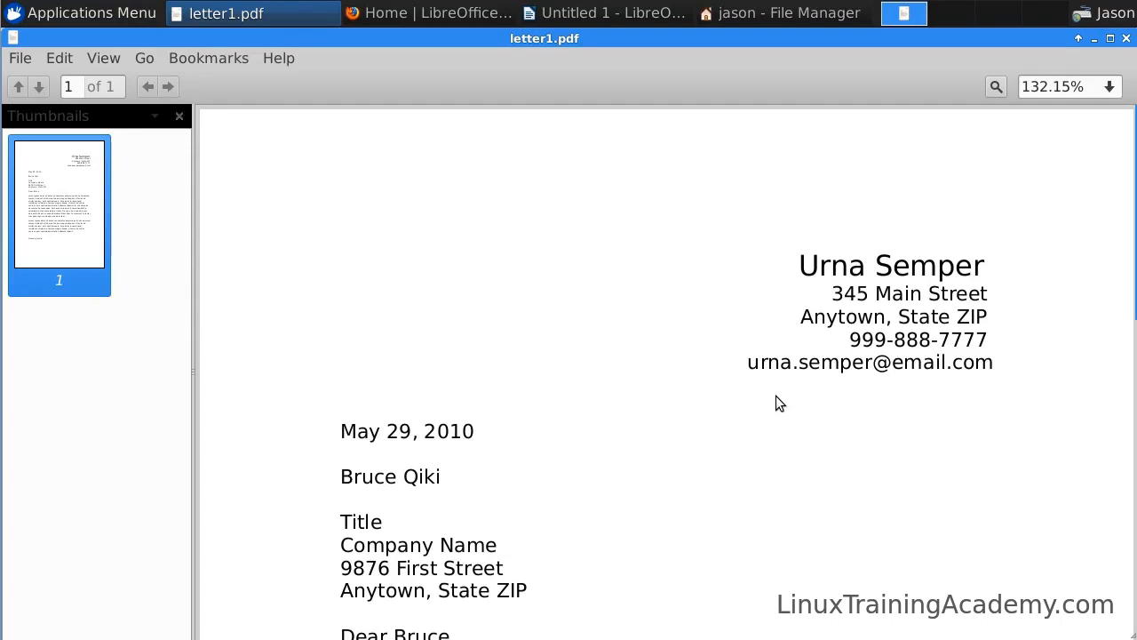
pyautogui.scroll(-10, 775, 404)
pyautogui.scroll(-5, 774, 395)
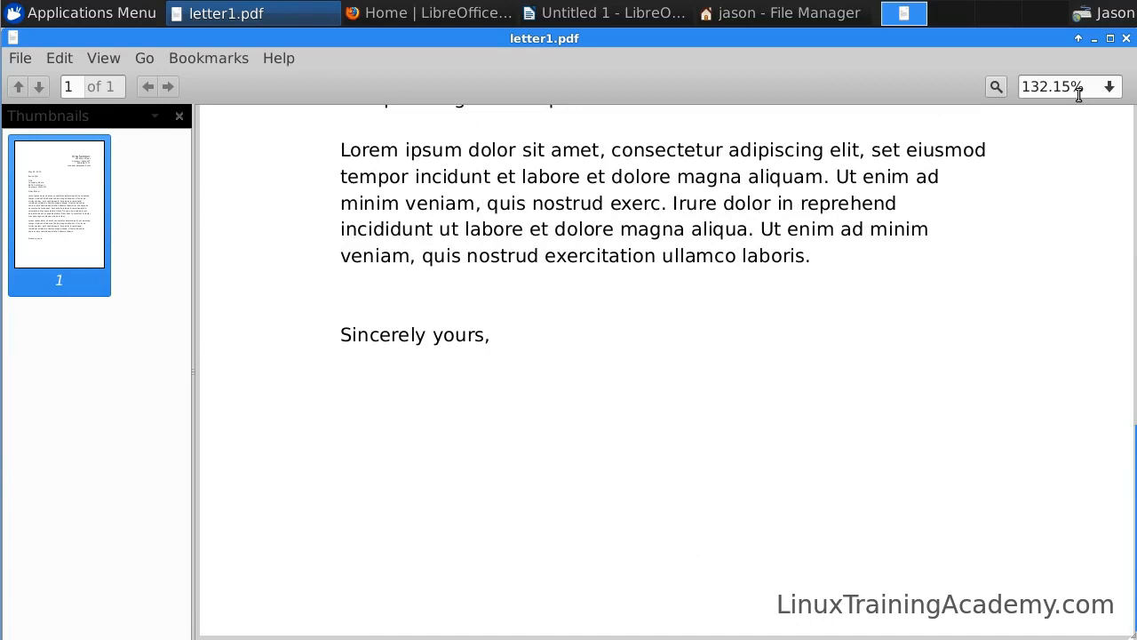
pyautogui.click(1126, 38)
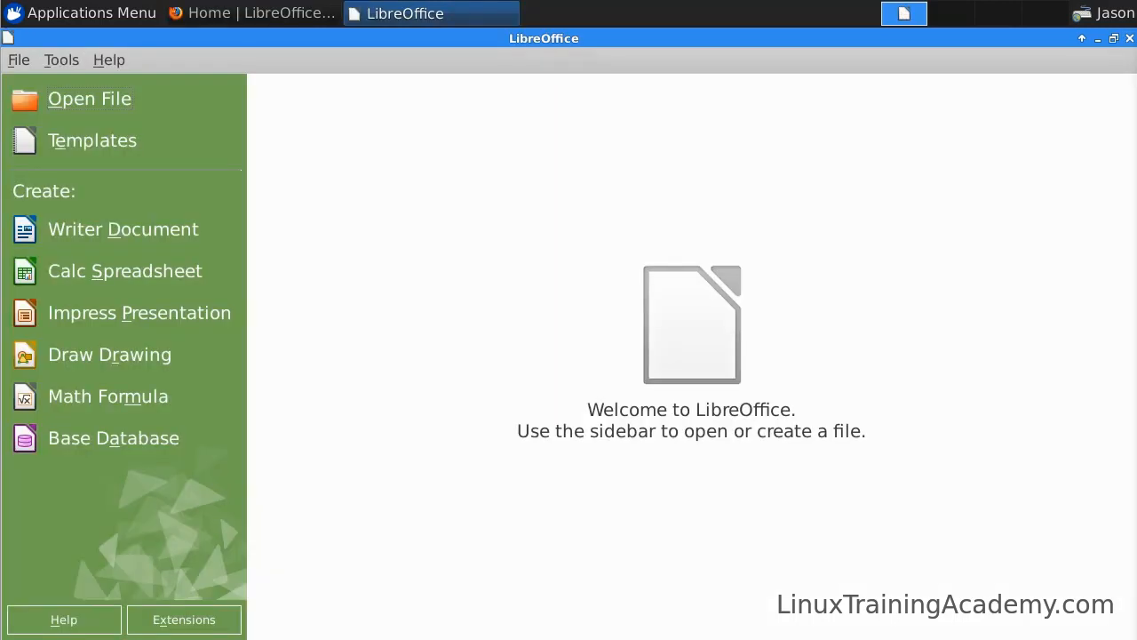